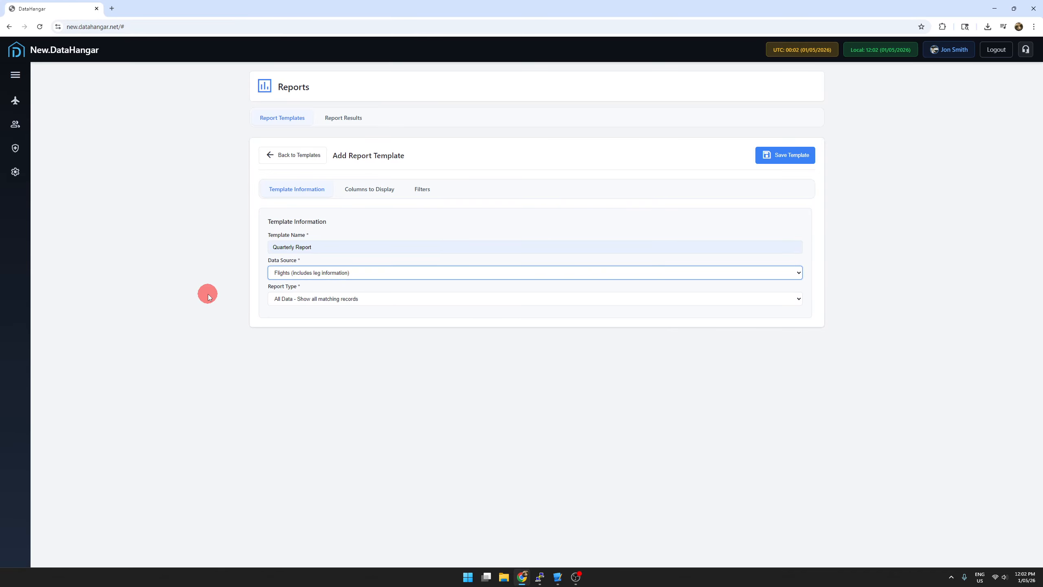
# Step: Include the Aircraft/Resource and Flight Time columns from Flight Information in the report template
pyautogui.click(360, 195)
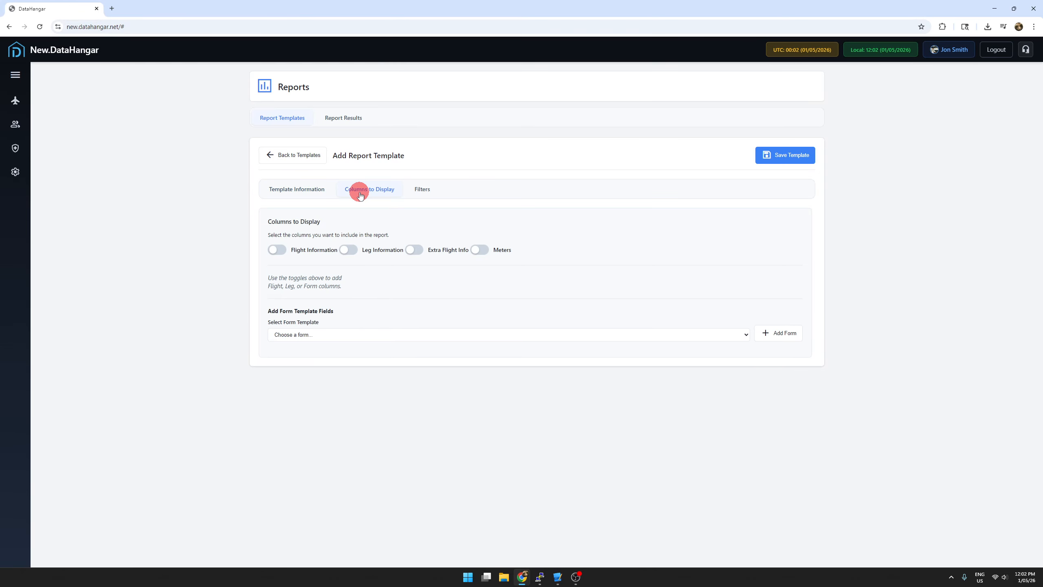
pyautogui.click(276, 251)
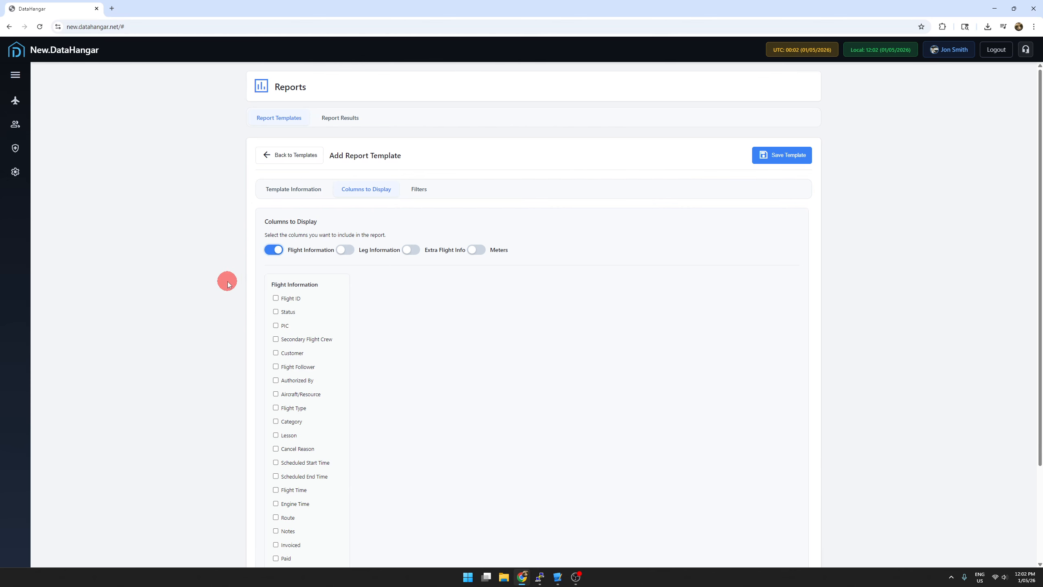
pyautogui.scroll(-3, 228, 284)
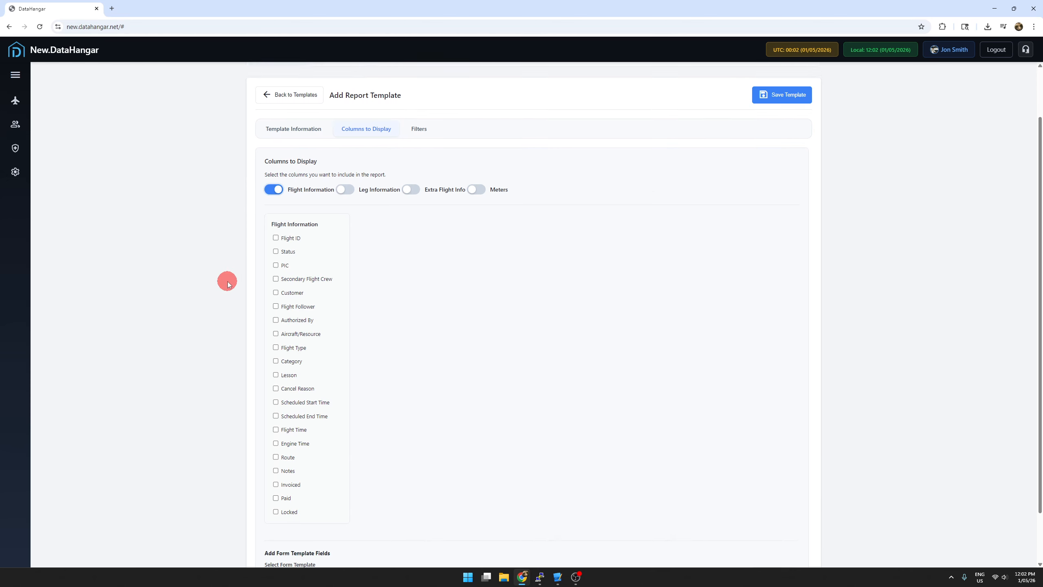
pyautogui.scroll(3, 228, 284)
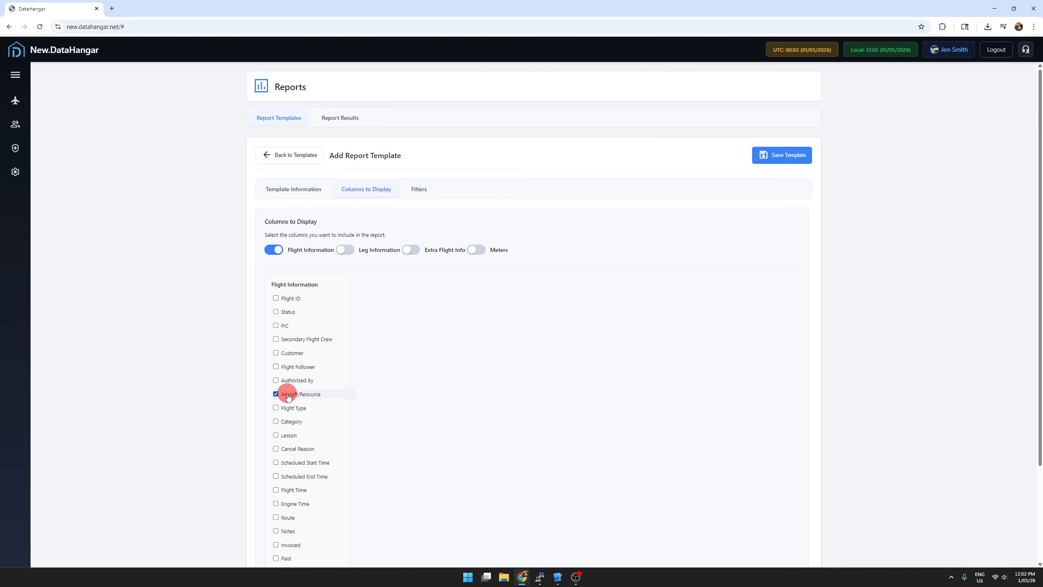
pyautogui.click(288, 396)
pyautogui.click(281, 491)
# Step: Examine the columns offered under Leg Information and Extra Flight Info, plus the form template selection, without adding any of them
pyautogui.click(346, 249)
pyautogui.click(411, 249)
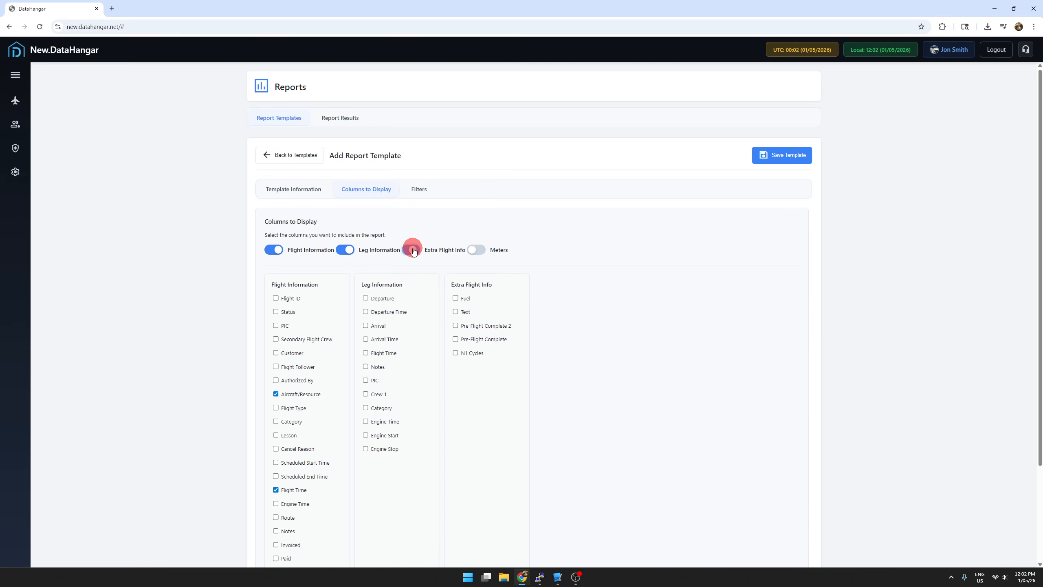
pyautogui.click(411, 249)
pyautogui.click(347, 250)
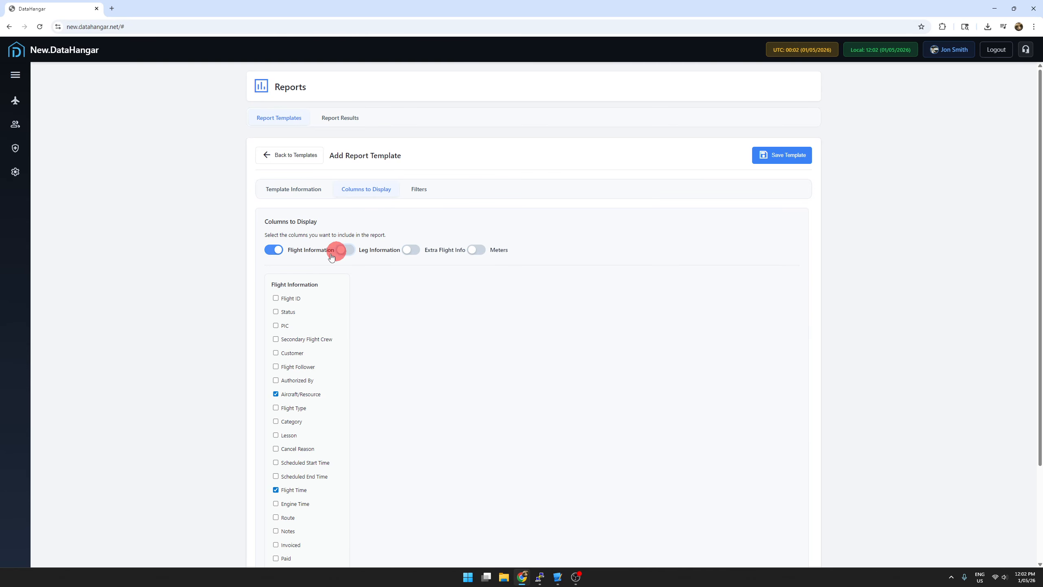
pyautogui.scroll(-3, 198, 312)
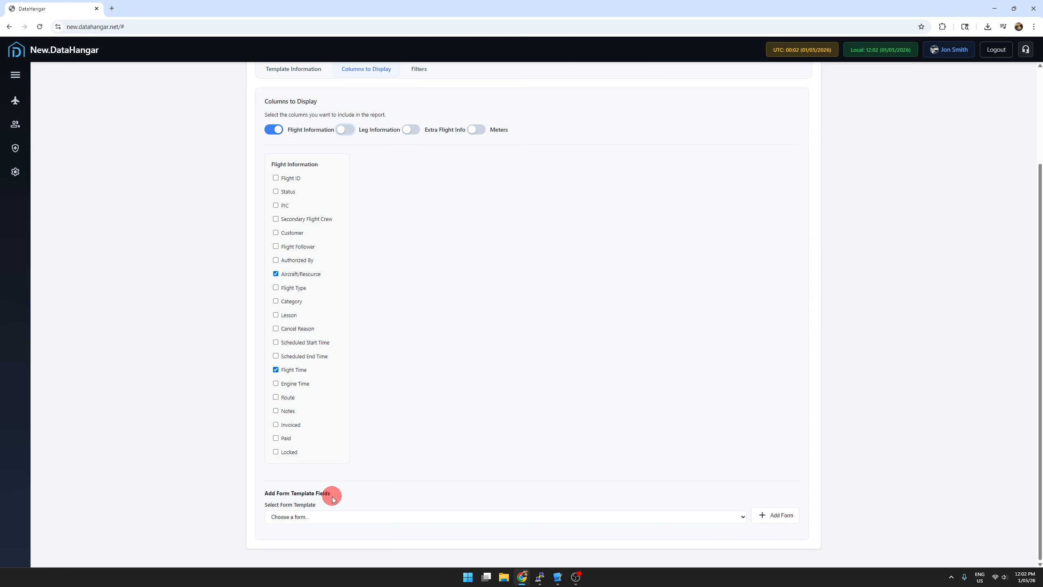
pyautogui.click(332, 518)
pyautogui.click(230, 493)
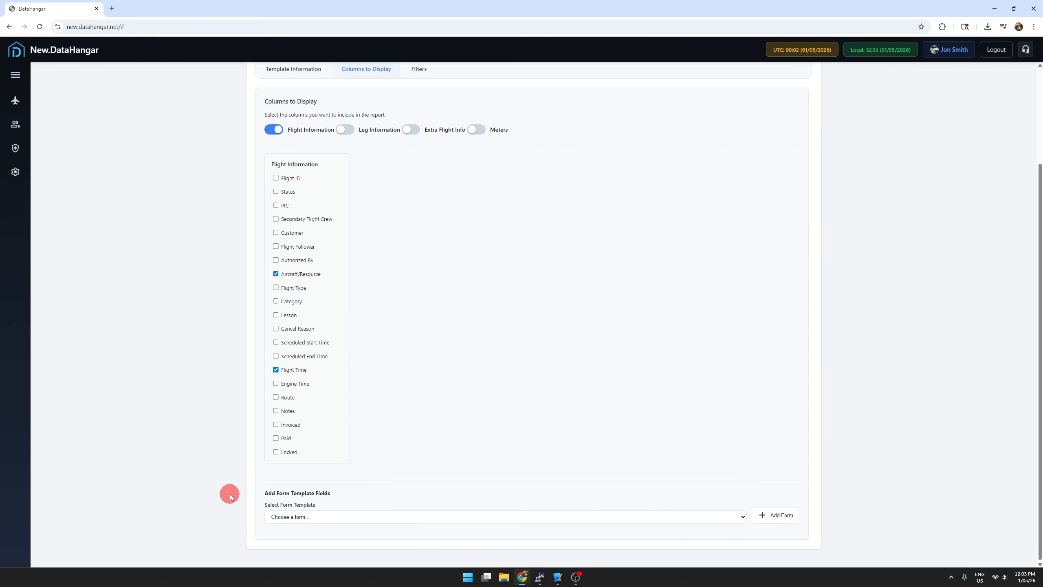
pyautogui.scroll(3, 338, 249)
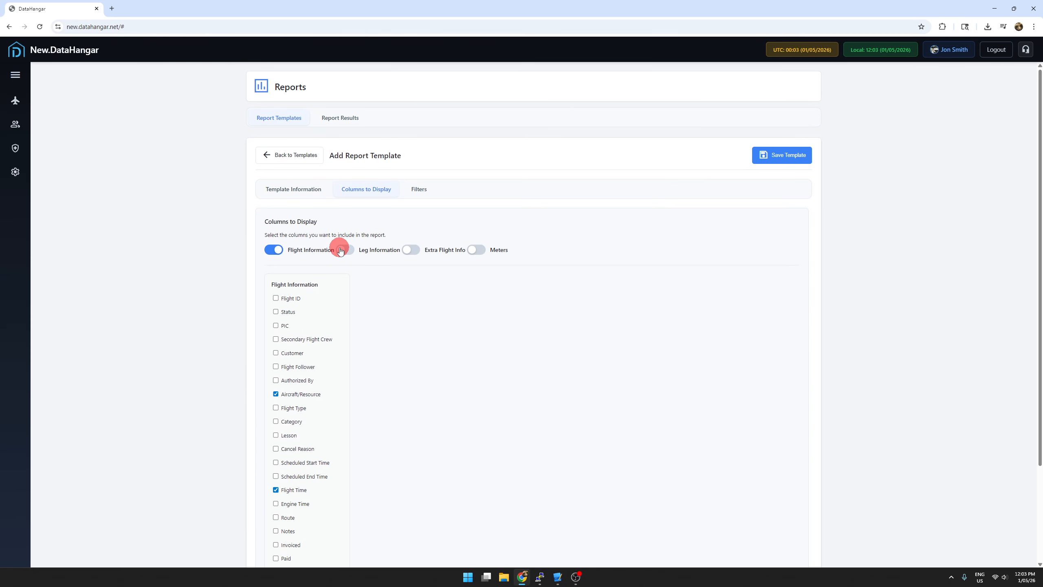
# Step: Add a filter to the report template requiring Status to equal Completed
pyautogui.click(417, 191)
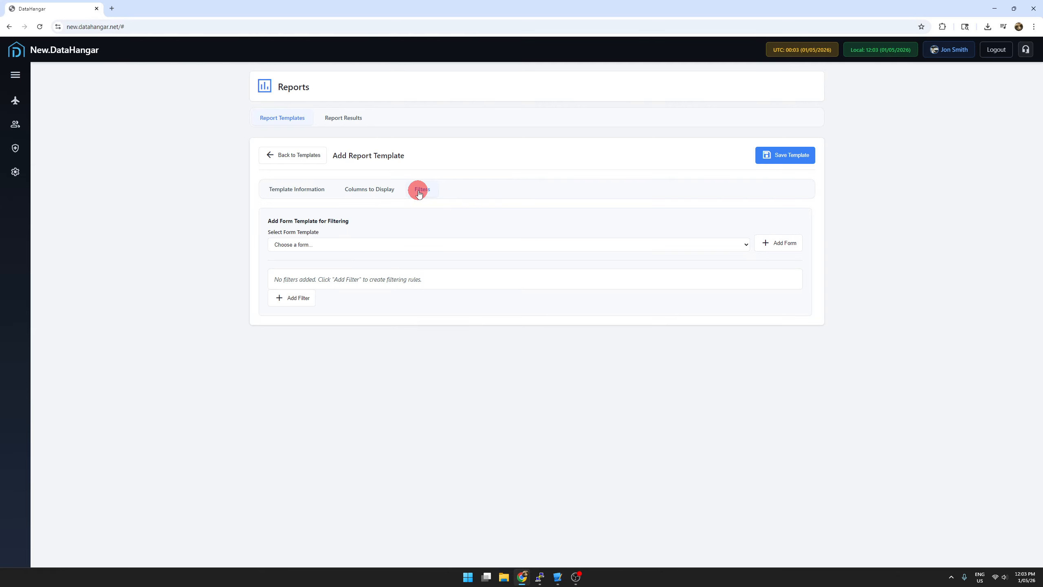
pyautogui.click(284, 302)
pyautogui.click(294, 292)
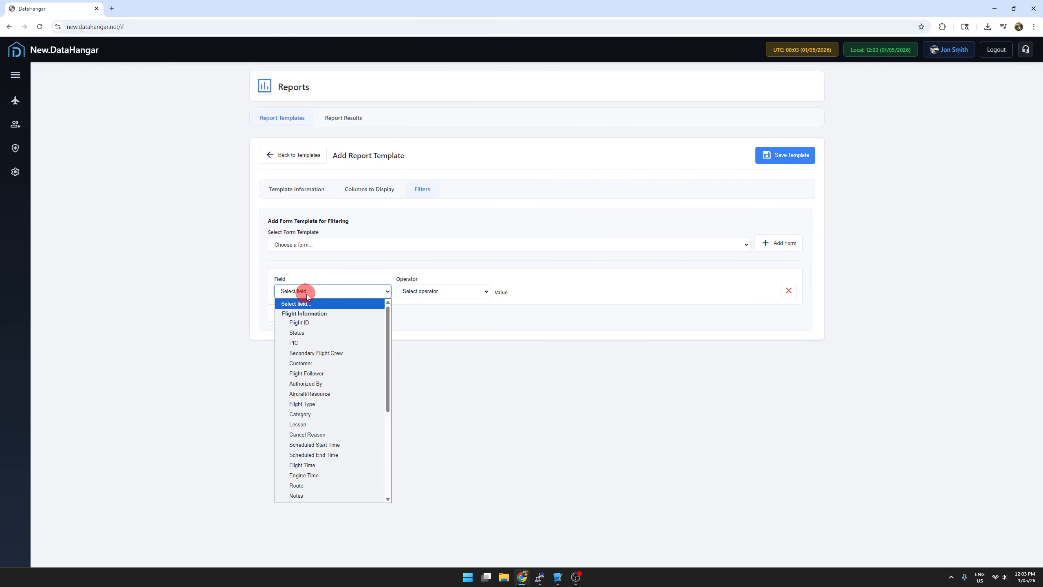
pyautogui.click(302, 332)
pyautogui.click(426, 292)
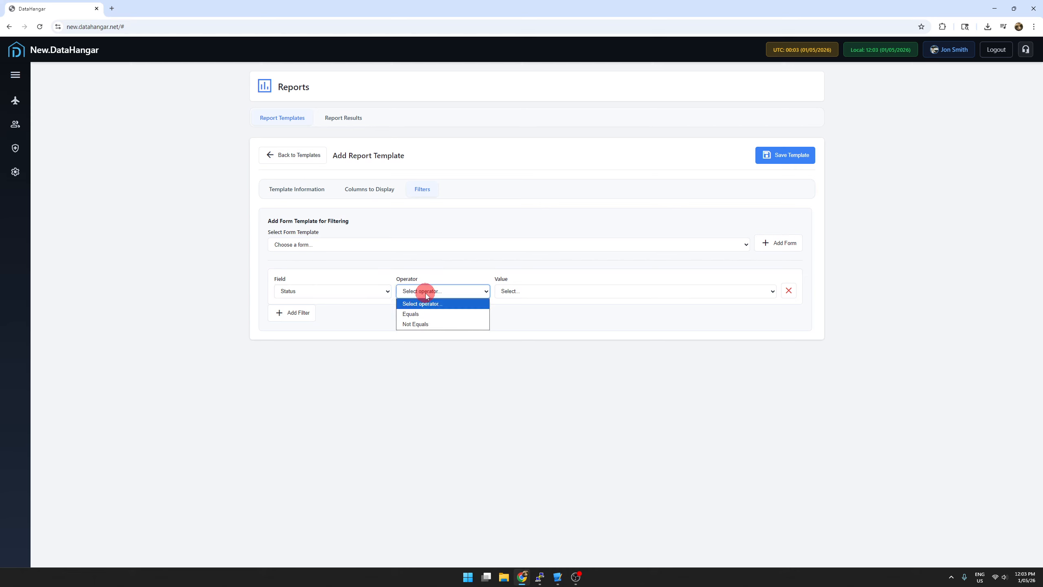
pyautogui.click(412, 314)
pyautogui.click(505, 292)
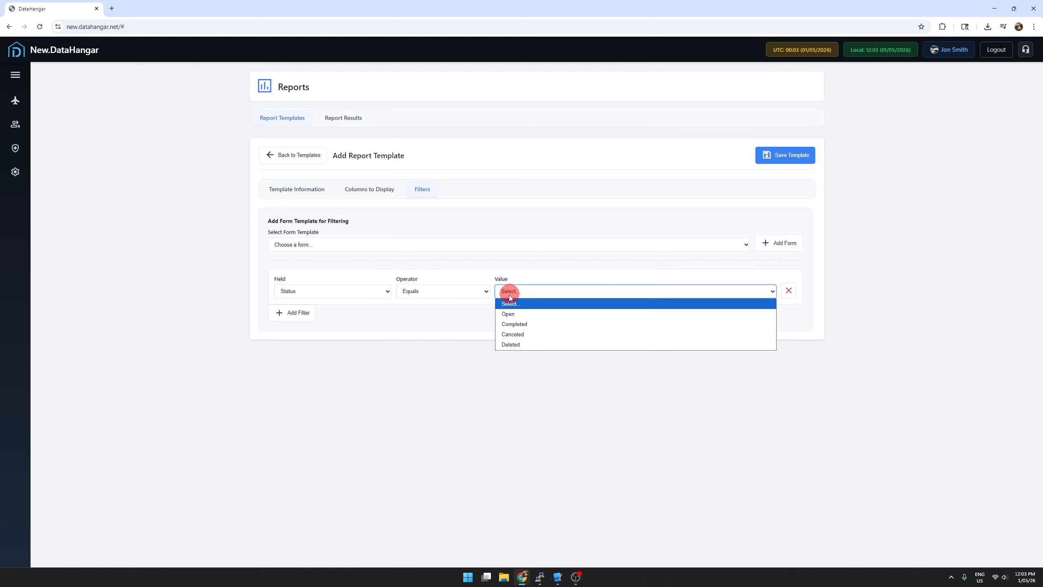
pyautogui.click(508, 325)
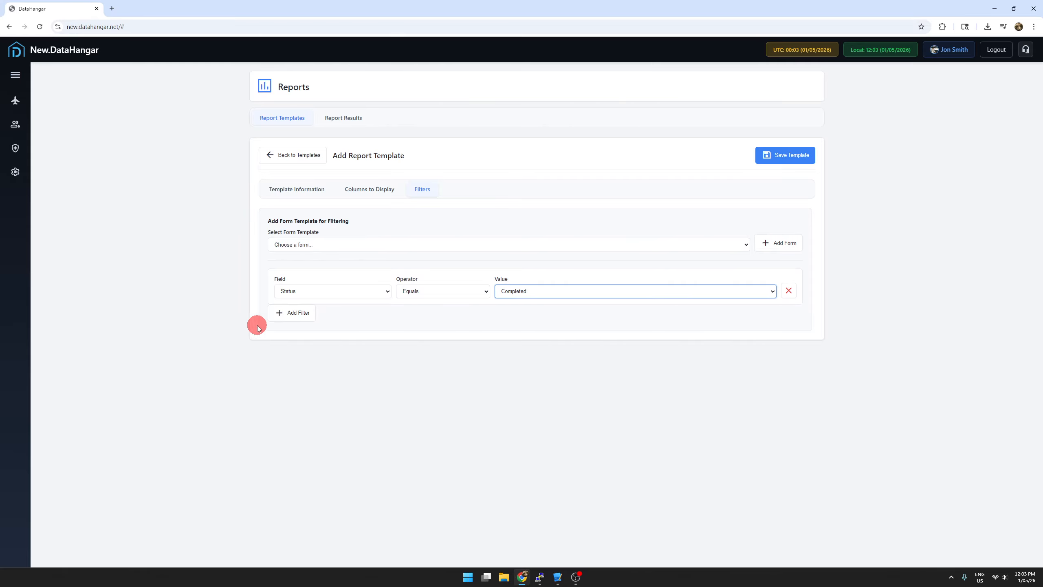
# Step: Add a second filter on Scheduled Start Time using the Between operator
pyautogui.click(282, 313)
pyautogui.click(276, 327)
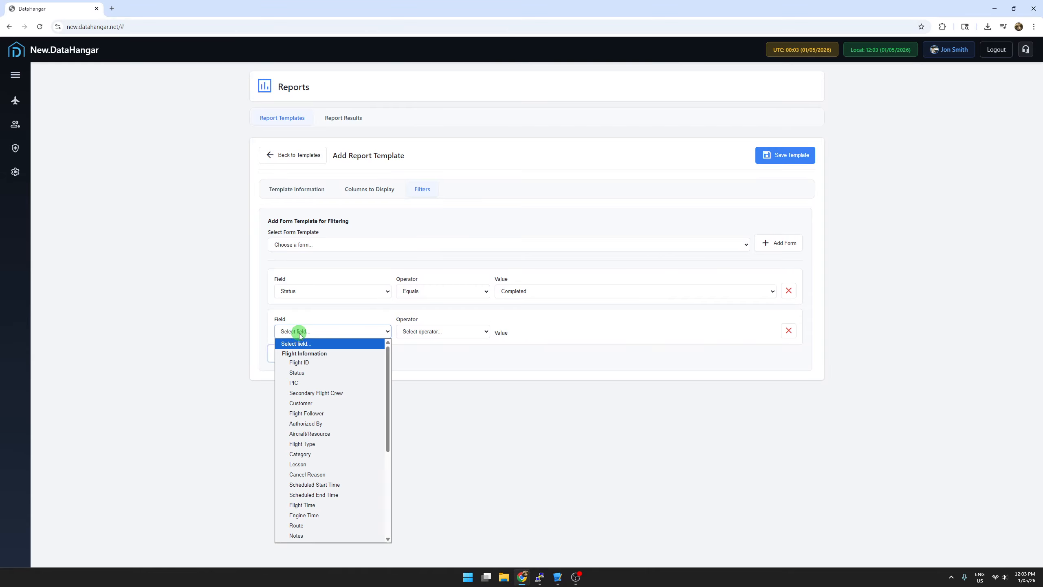
pyautogui.click(321, 483)
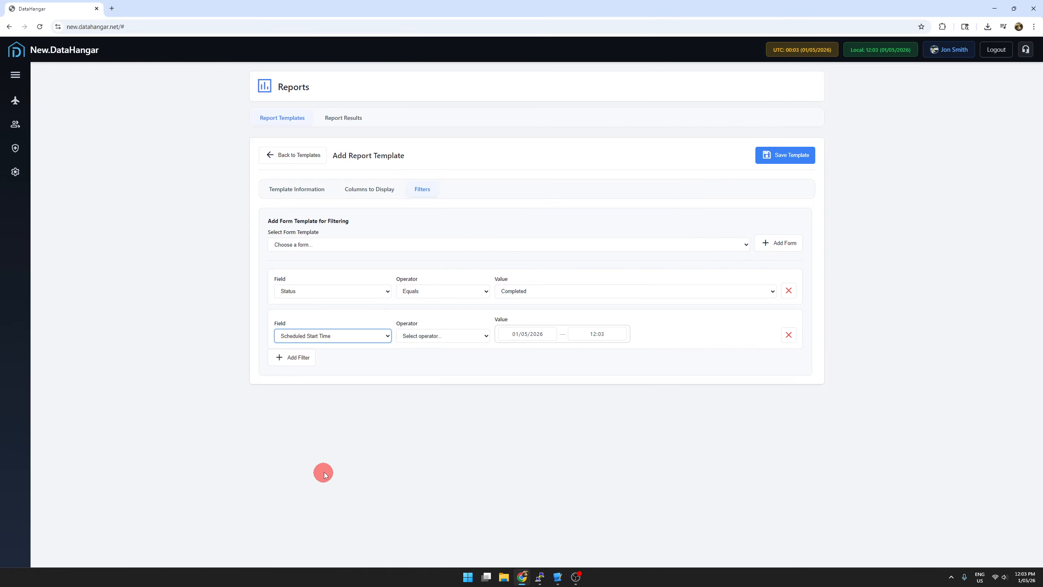
pyautogui.click(432, 337)
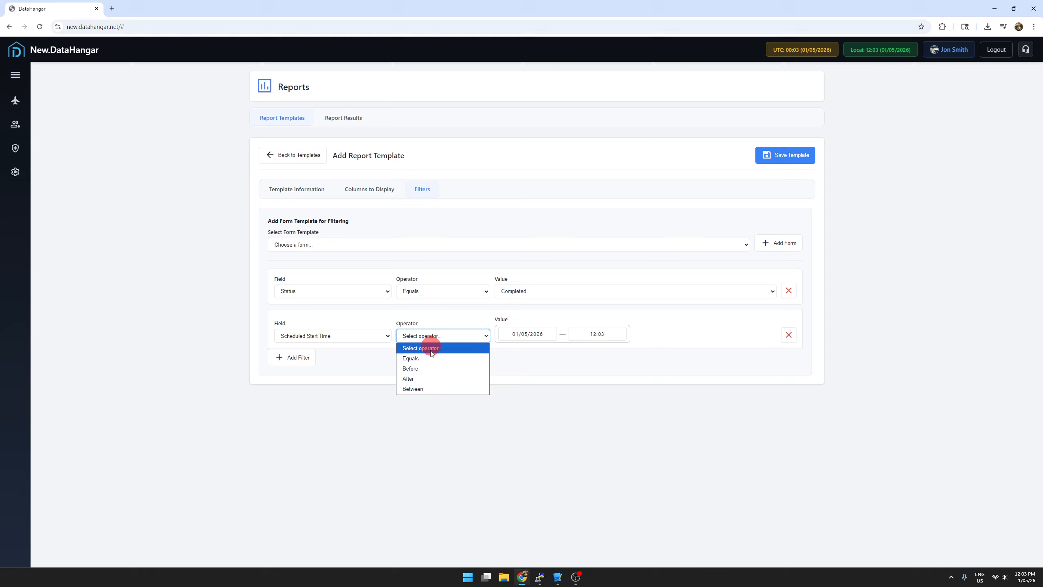
pyautogui.click(418, 389)
# Step: Set the Scheduled Start Time range from 01/01/2026 00:00 to 31/03/2026 23:59 and save the template
pyautogui.click(516, 334)
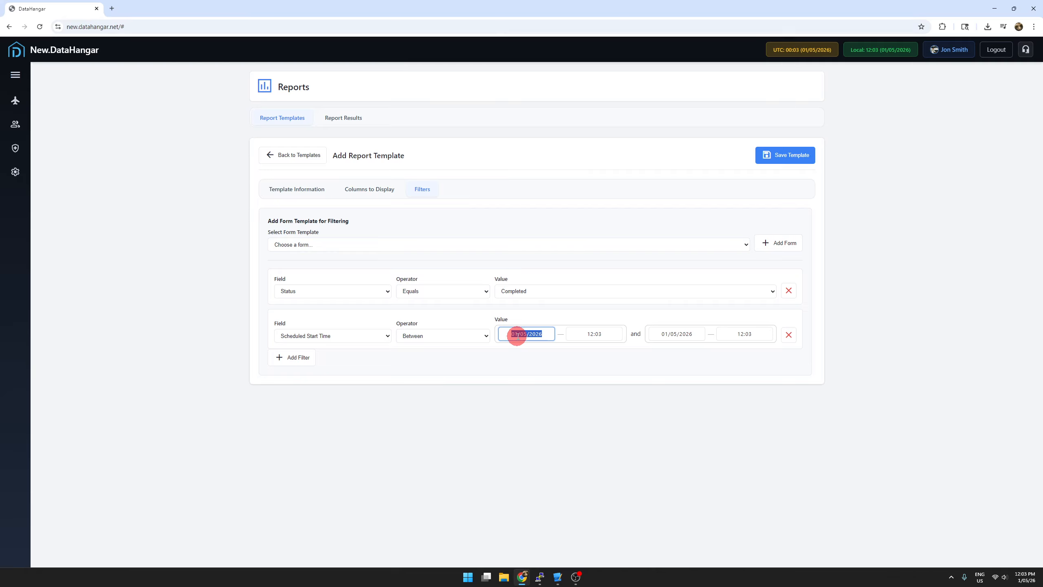
pyautogui.click(518, 335)
pyautogui.write('01/2026')
pyautogui.press('Tab')
pyautogui.write('000')
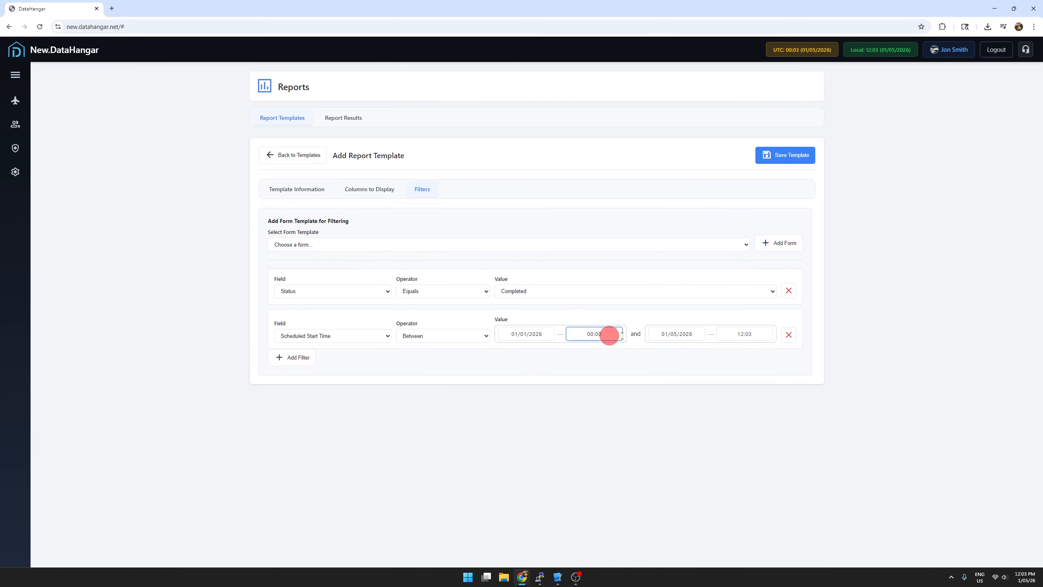
pyautogui.click(658, 334)
pyautogui.click(656, 335)
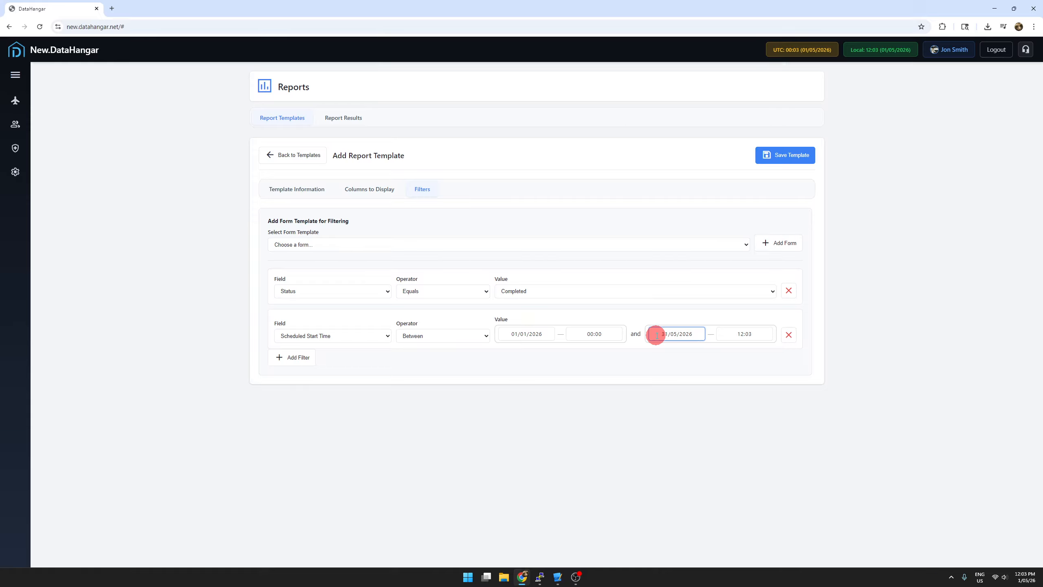
pyautogui.press('Tab')
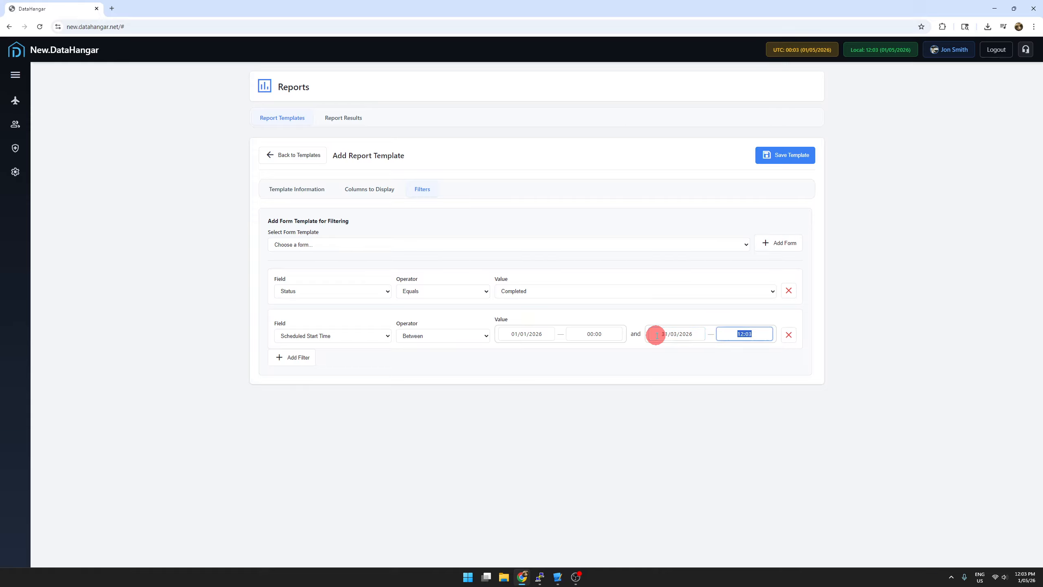
pyautogui.write('23:59')
pyautogui.click(276, 436)
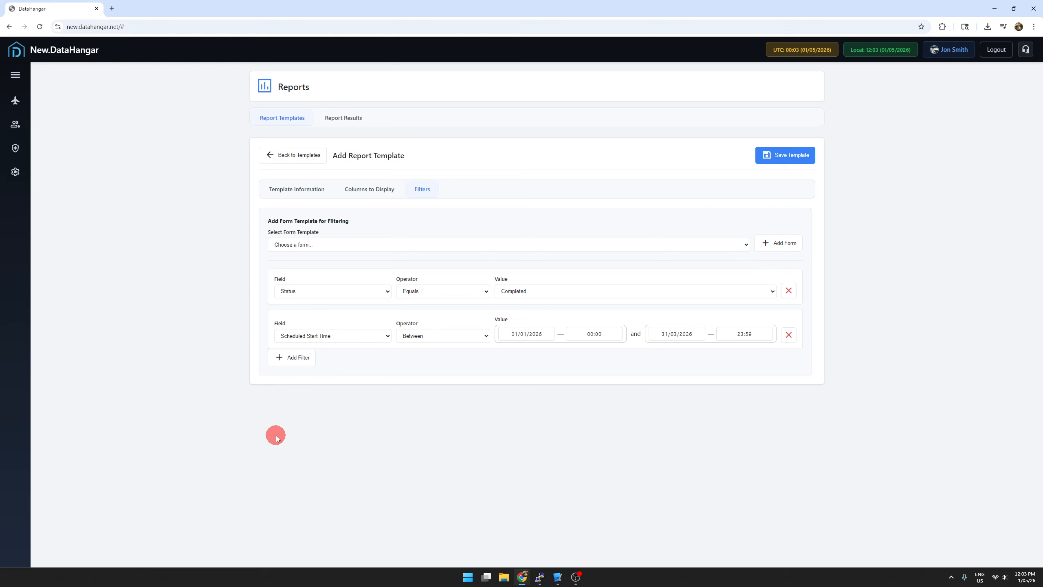
pyautogui.click(768, 158)
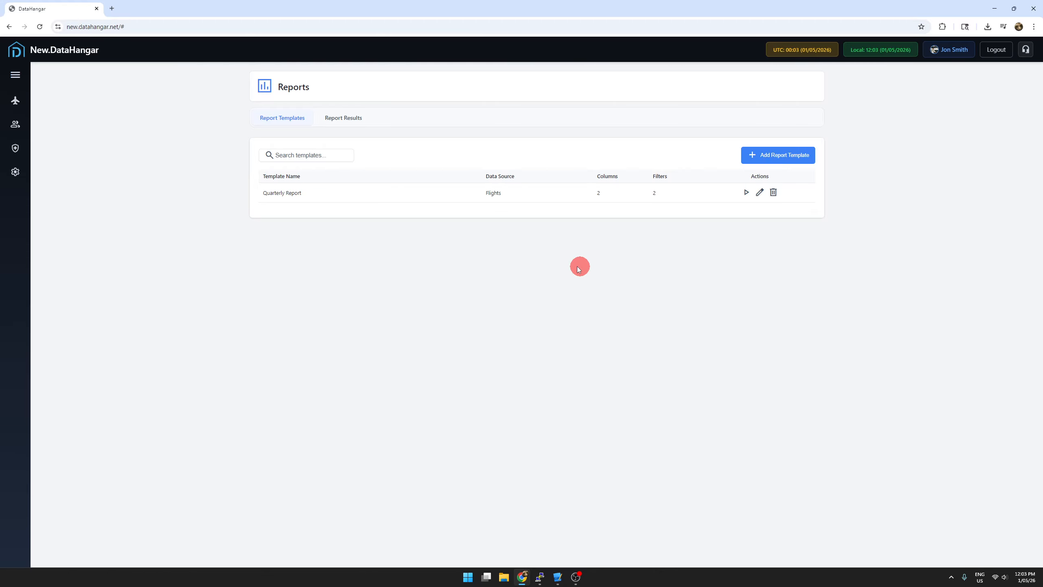
# Step: Run the Quarterly Report template and review the flight times listed in its result
pyautogui.click(344, 118)
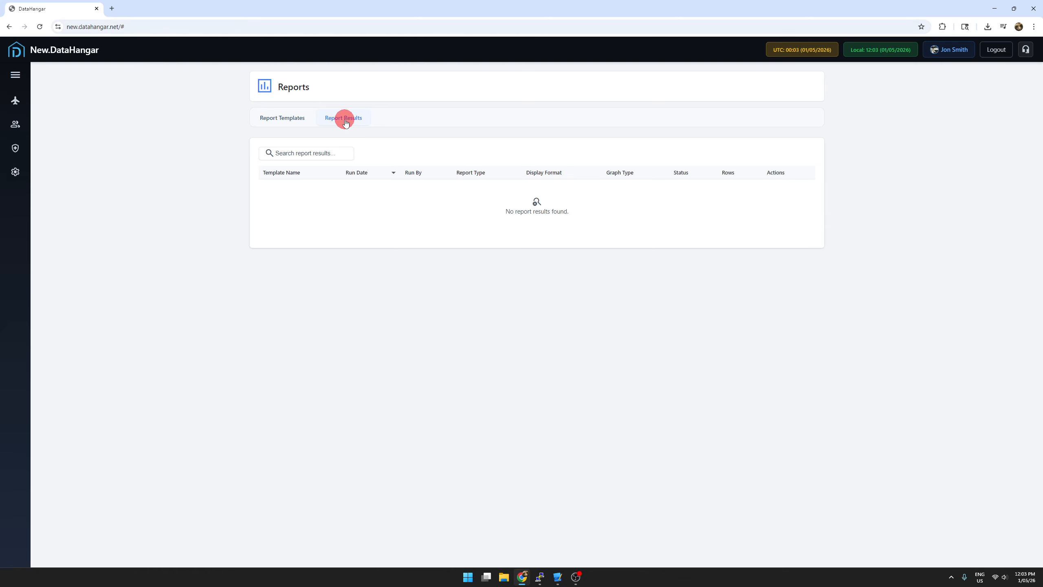
pyautogui.click(292, 120)
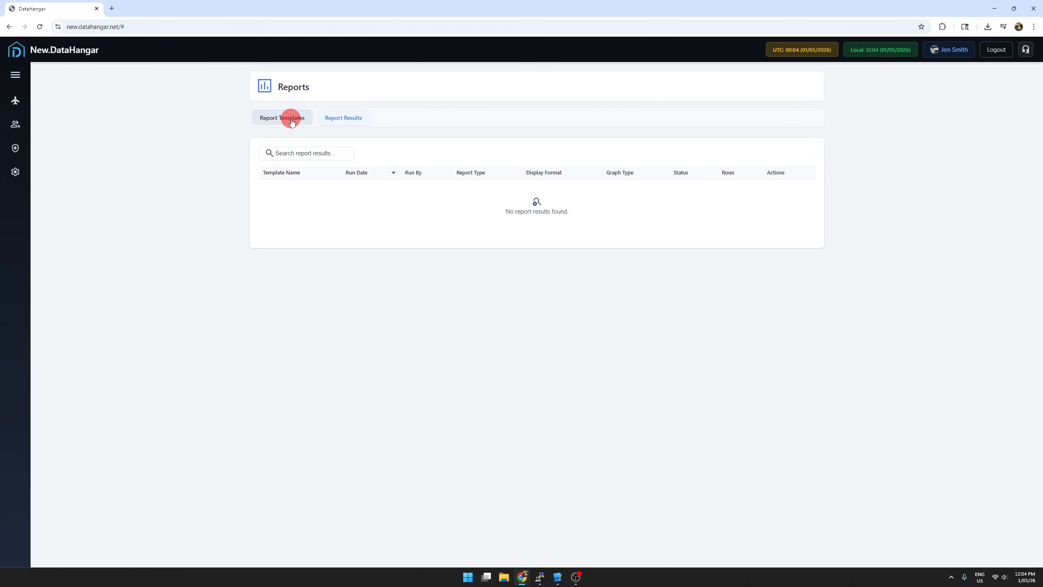
pyautogui.click(745, 193)
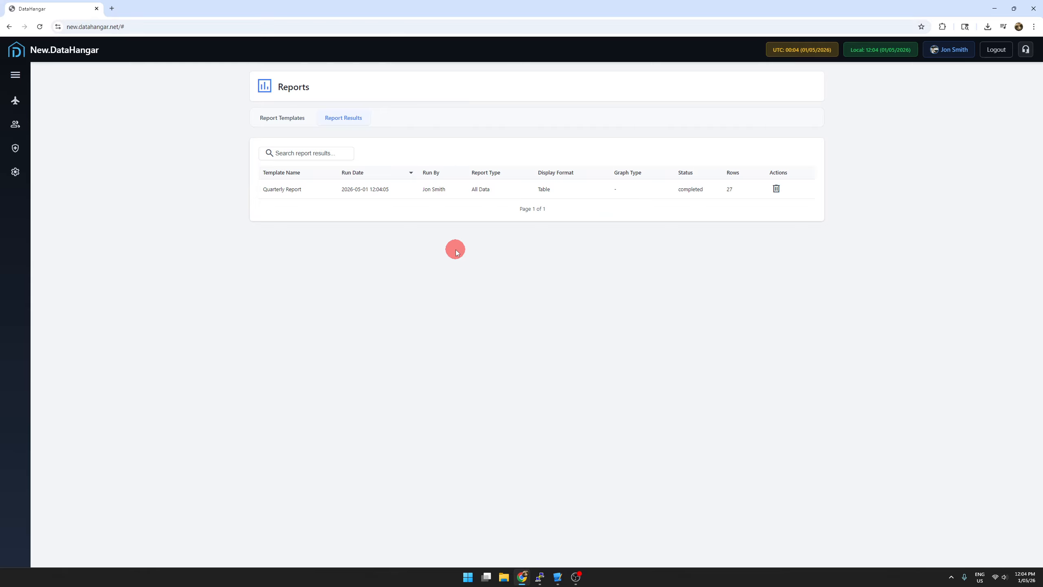
pyautogui.click(459, 190)
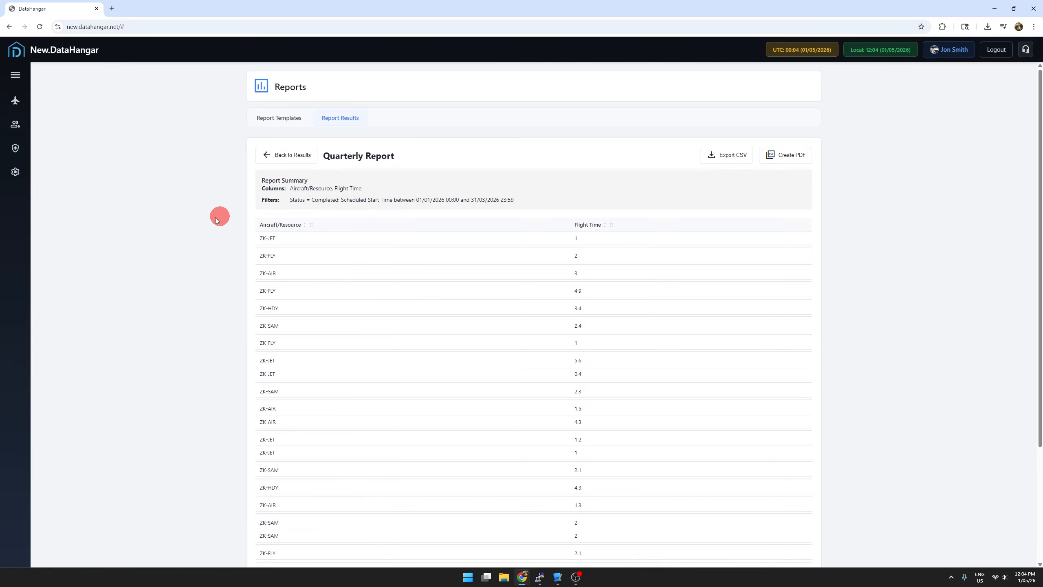
pyautogui.scroll(-4, 197, 231)
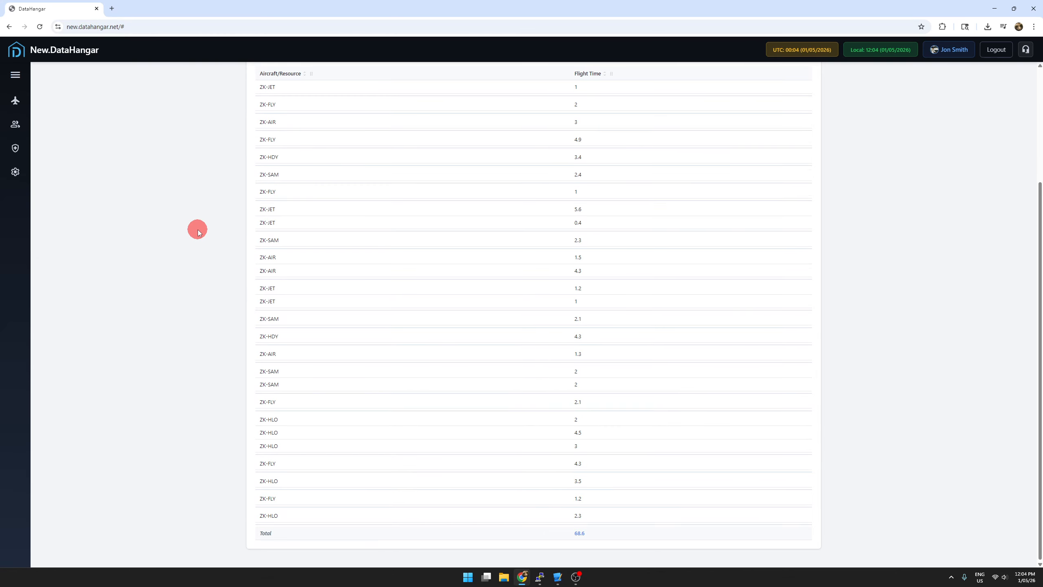
pyautogui.scroll(4, 198, 231)
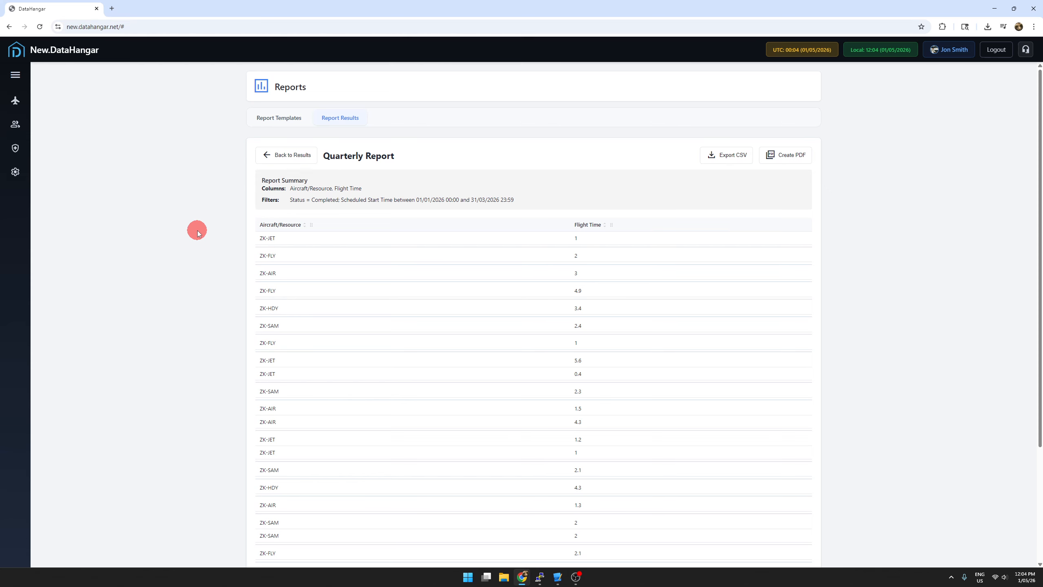
# Step: Change the Quarterly Report template's report type to Totals Only, group sums by Aircraft/Resource, and save it
pyautogui.click(268, 118)
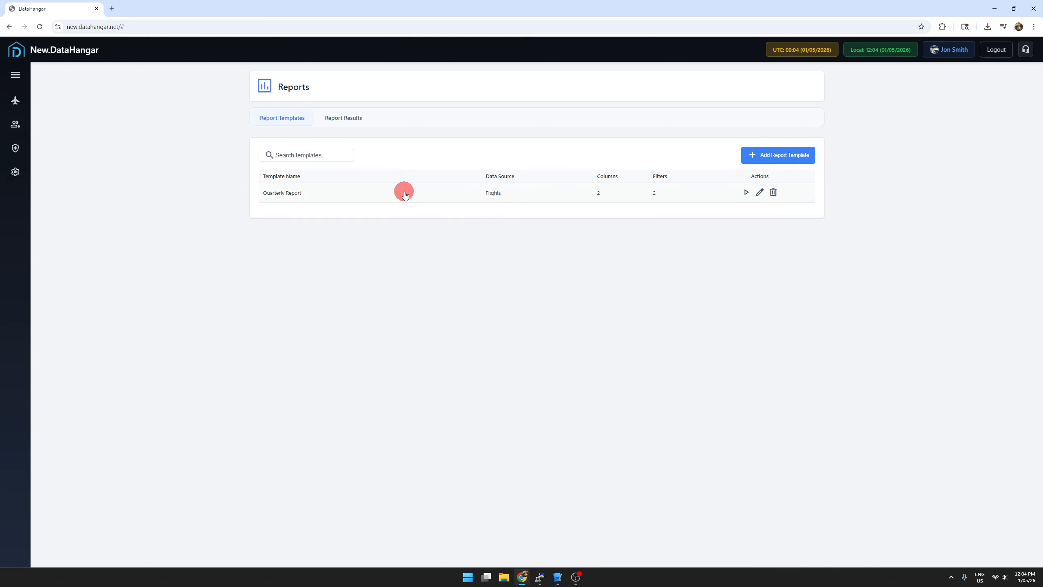
pyautogui.click(404, 193)
pyautogui.click(291, 300)
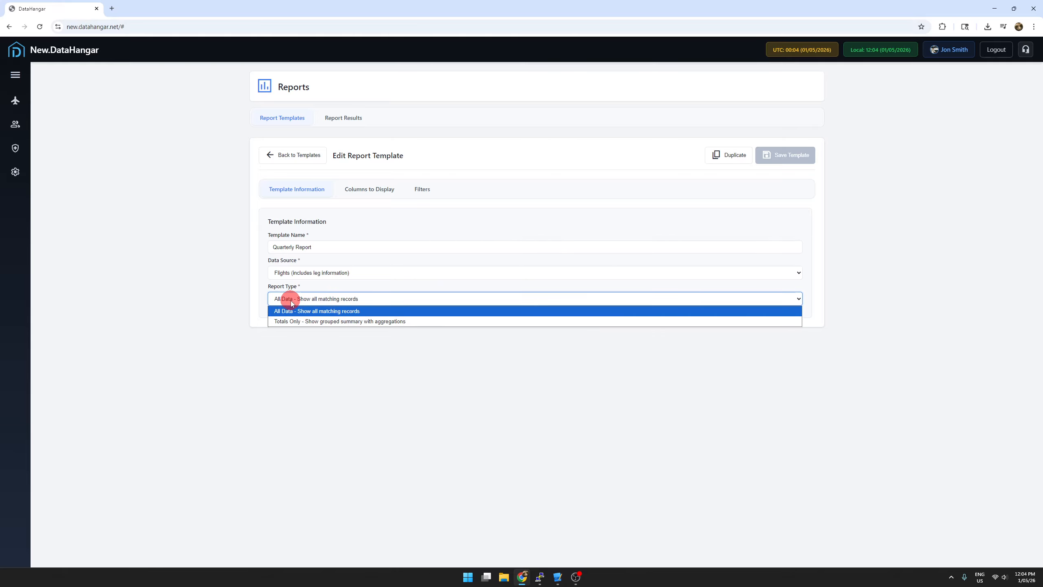
pyautogui.click(288, 322)
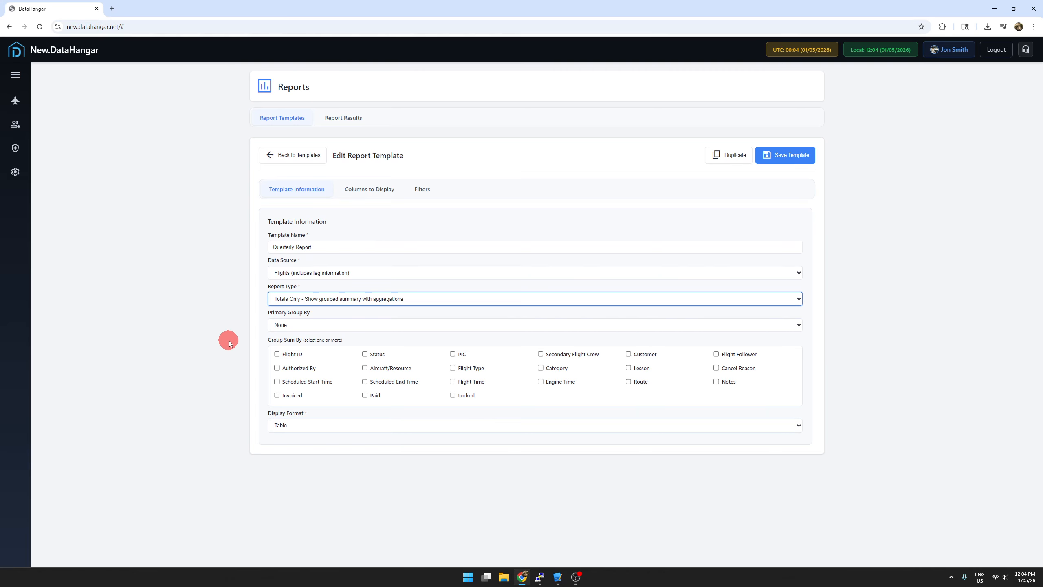
pyautogui.click(365, 369)
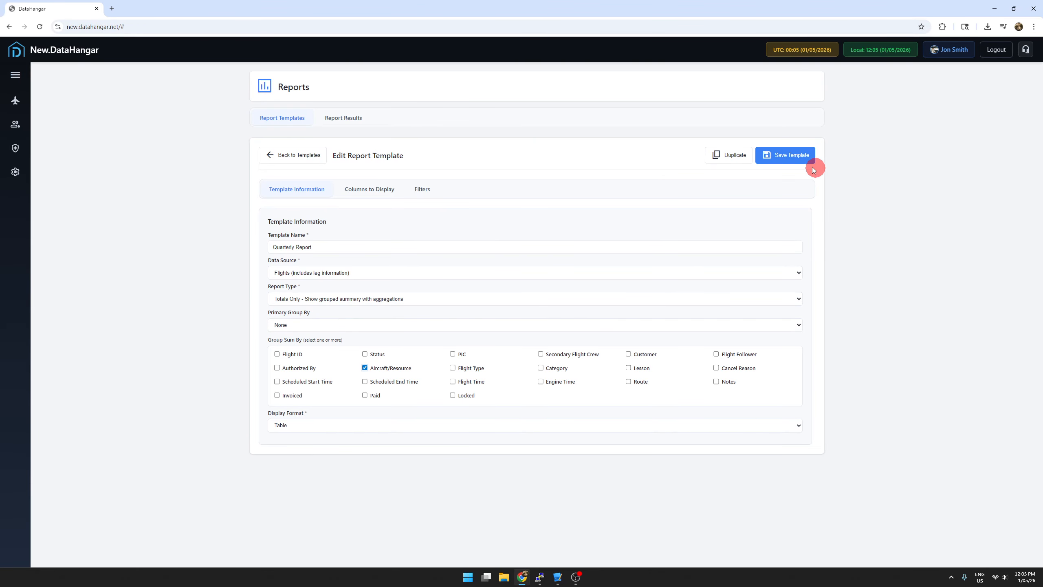
pyautogui.click(795, 157)
# Step: Run the Quarterly Report template again and open the Totals Only result
pyautogui.click(744, 193)
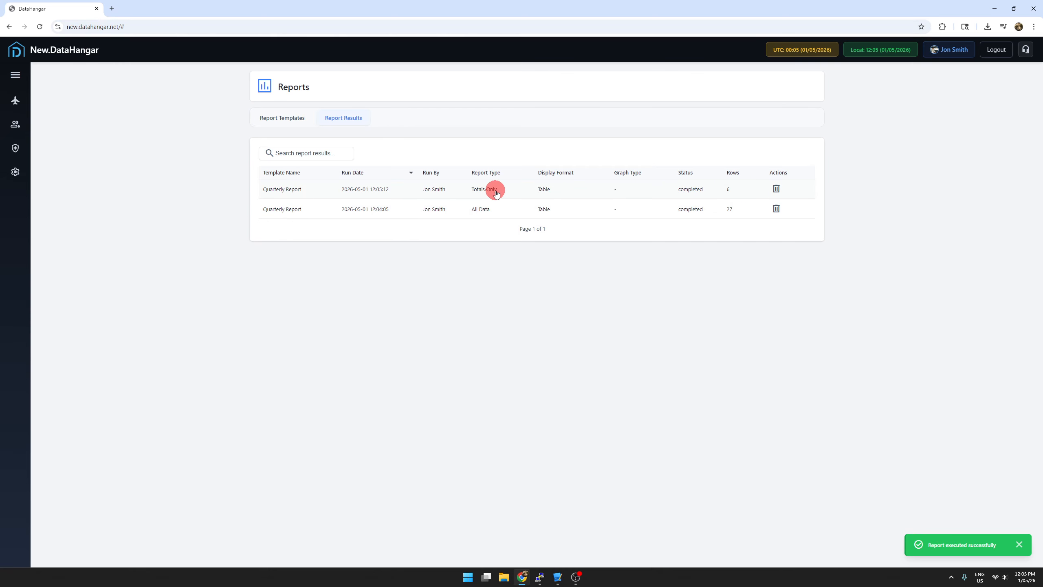
pyautogui.click(497, 193)
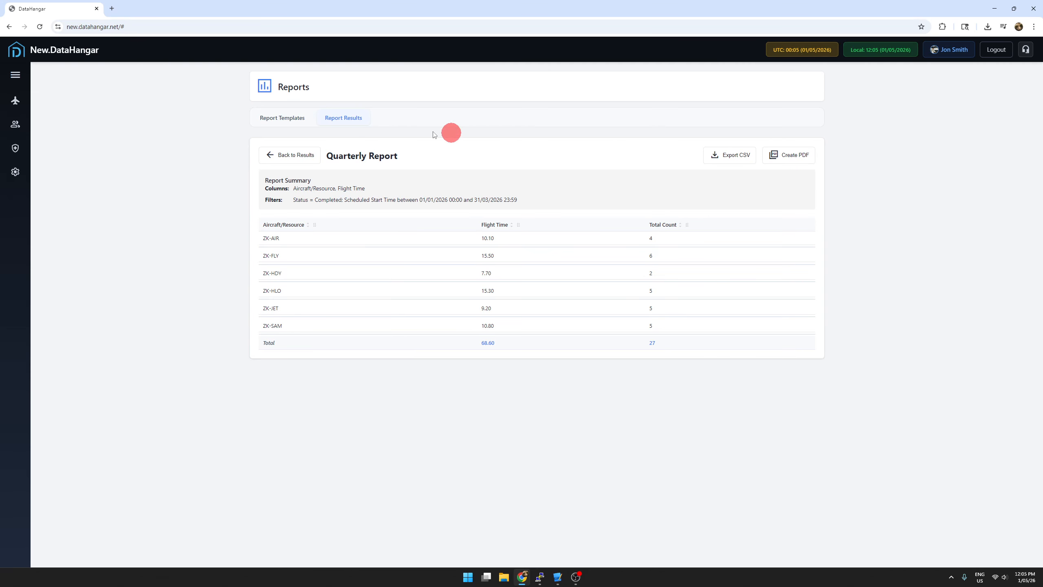
# Step: Add Category to the Quarterly Report template's group sums, keep Aircraft/Resource as the primary group, and save the template
pyautogui.click(294, 119)
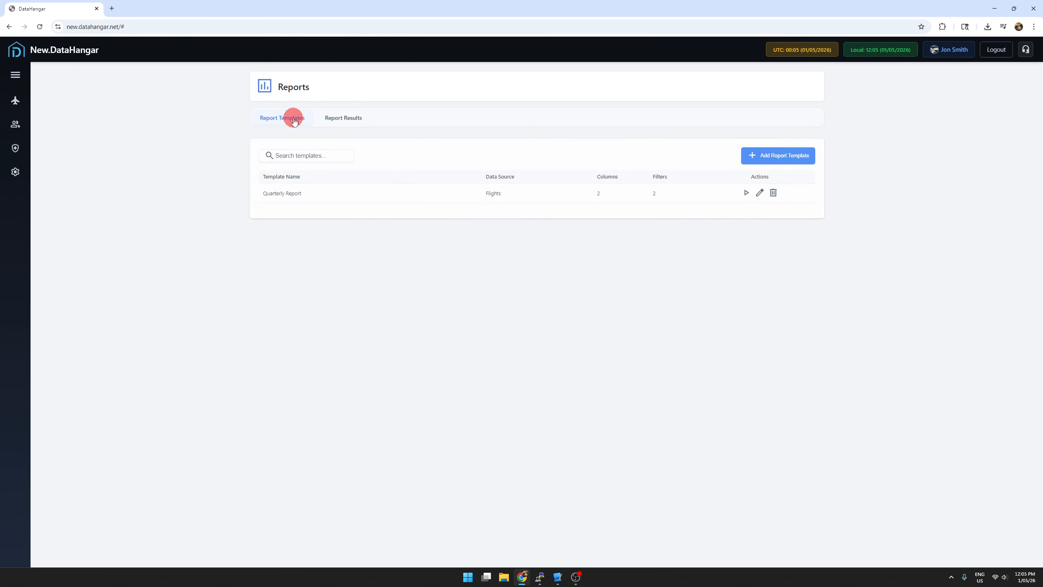
pyautogui.click(473, 192)
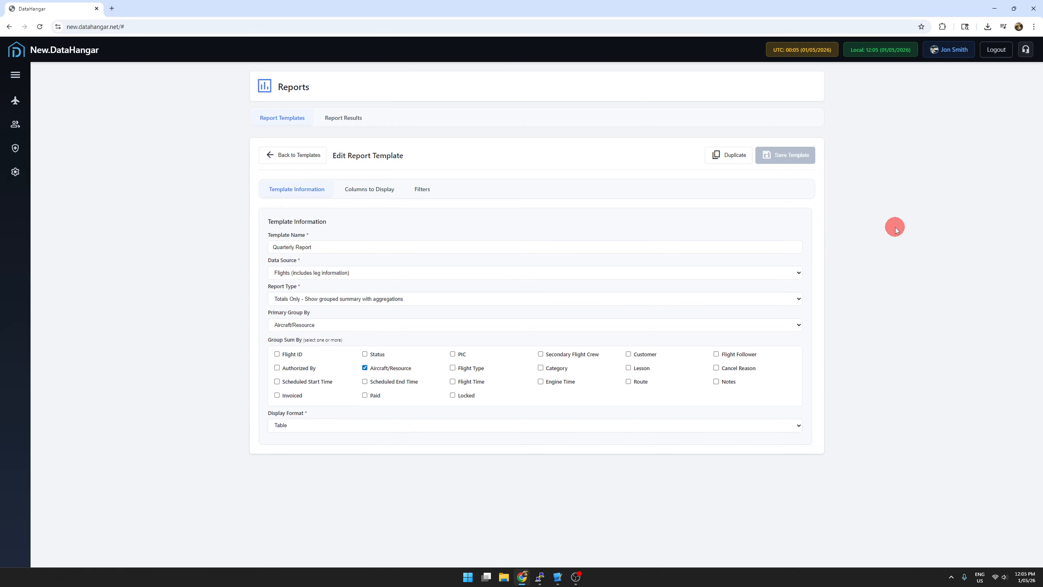
pyautogui.click(541, 368)
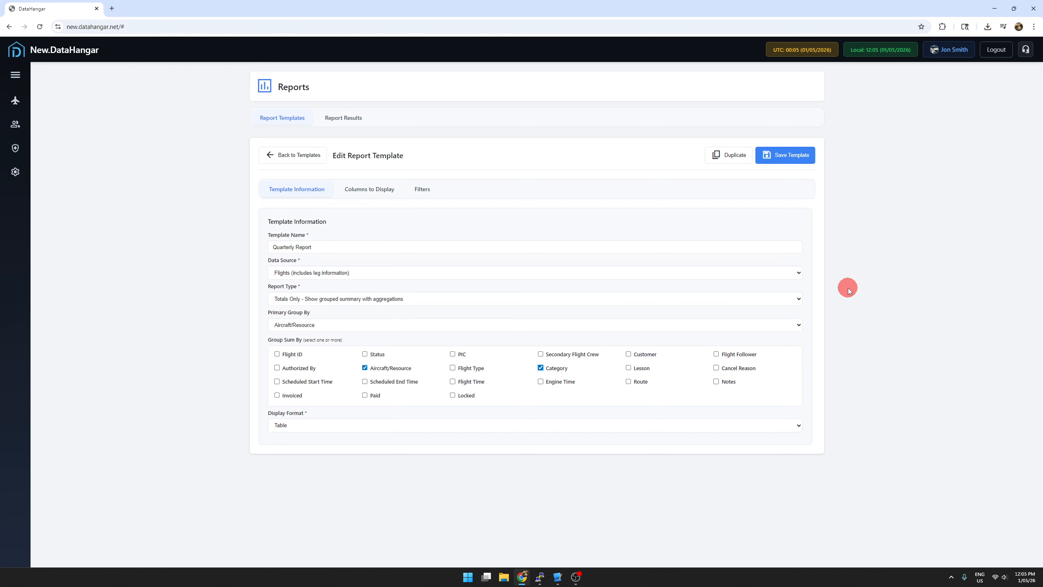
pyautogui.click(773, 326)
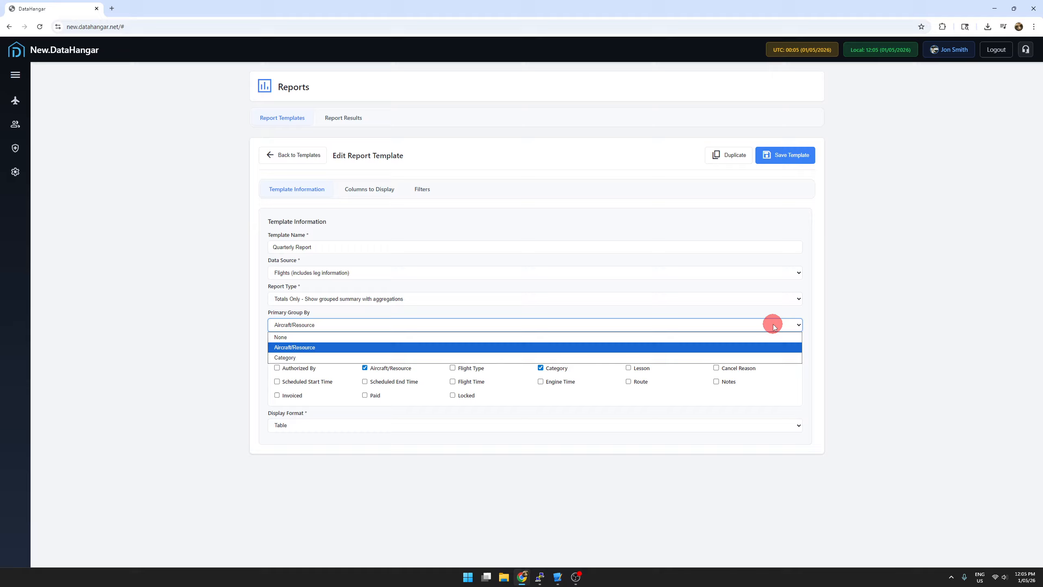
pyautogui.click(768, 345)
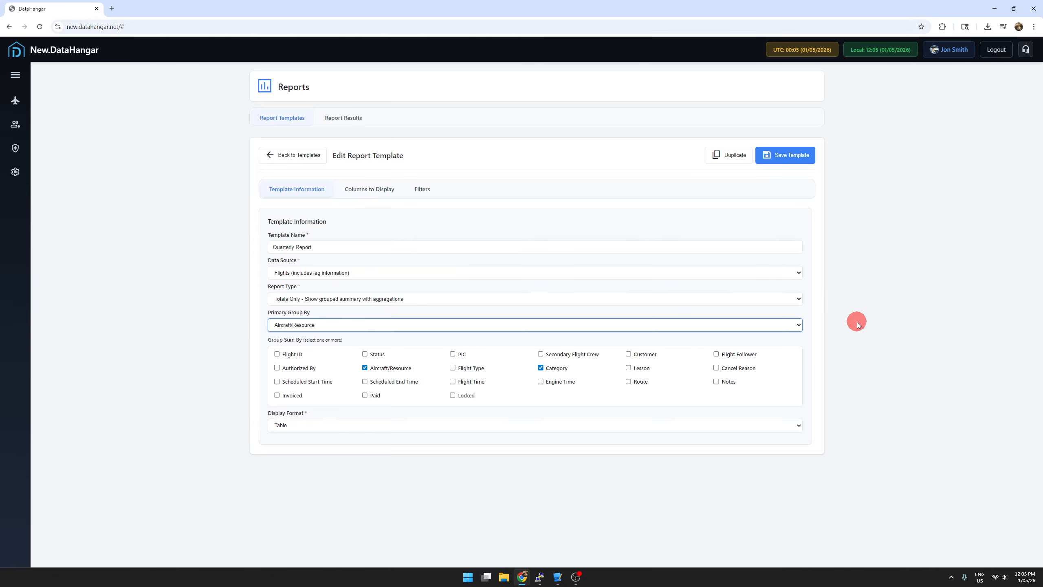
pyautogui.click(788, 156)
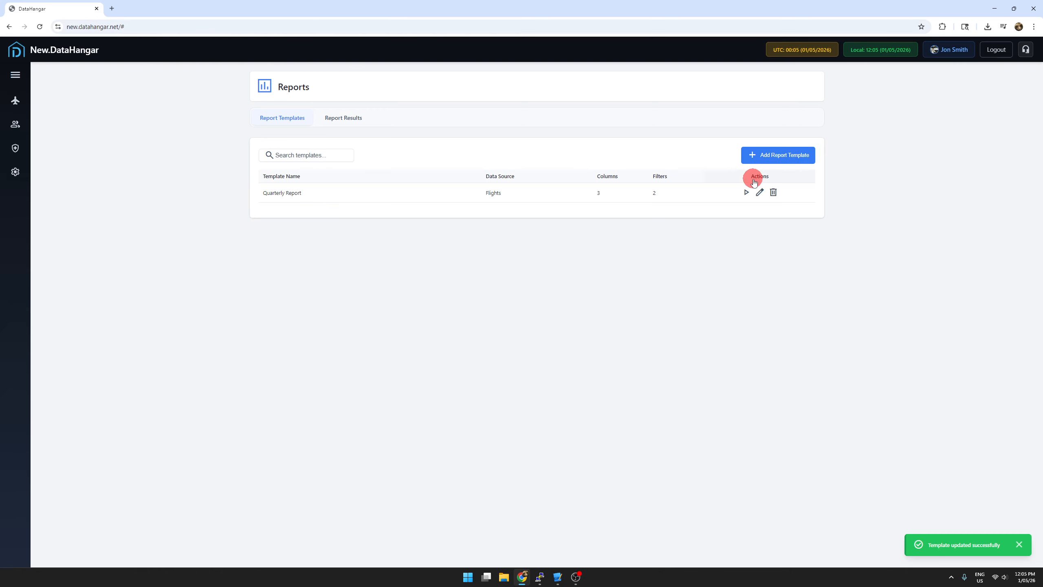
# Step: Run the Quarterly Report grouped by aircraft and category, and open its newest result
pyautogui.click(746, 193)
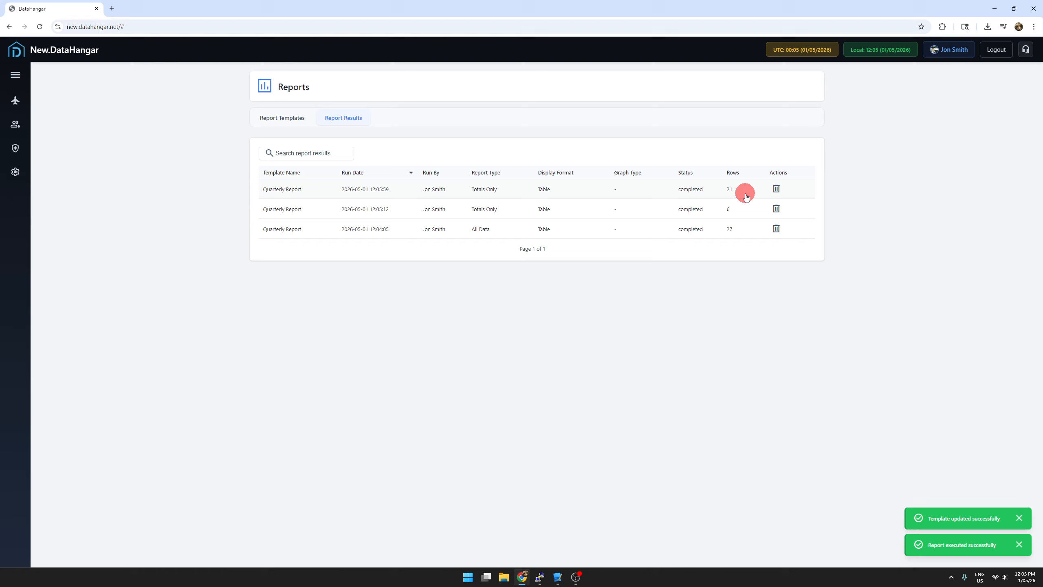
pyautogui.click(597, 190)
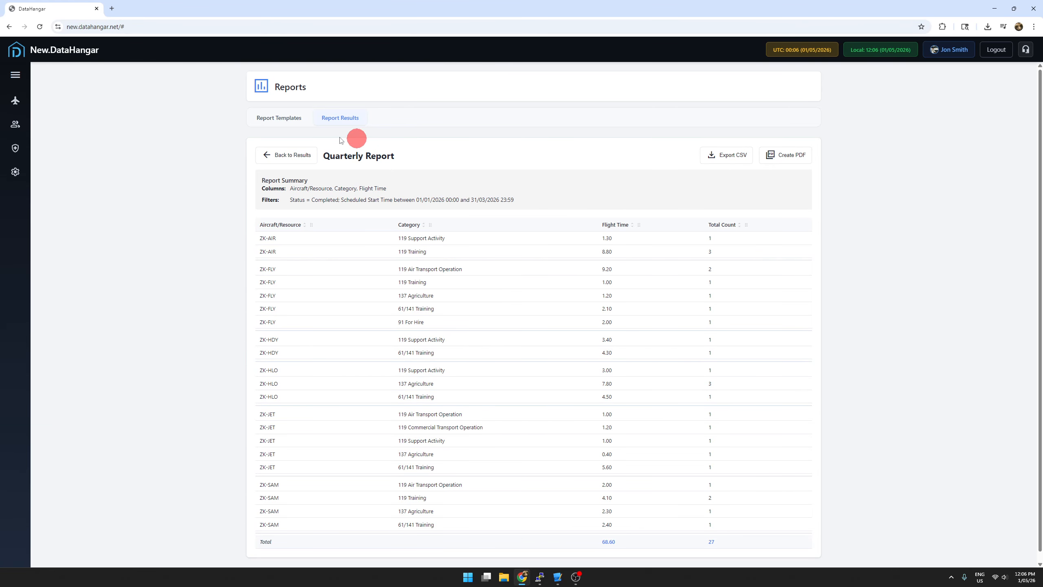
# Step: Change the Quarterly Report template's display format to Graph with the Bar Chart type and save it
pyautogui.click(268, 119)
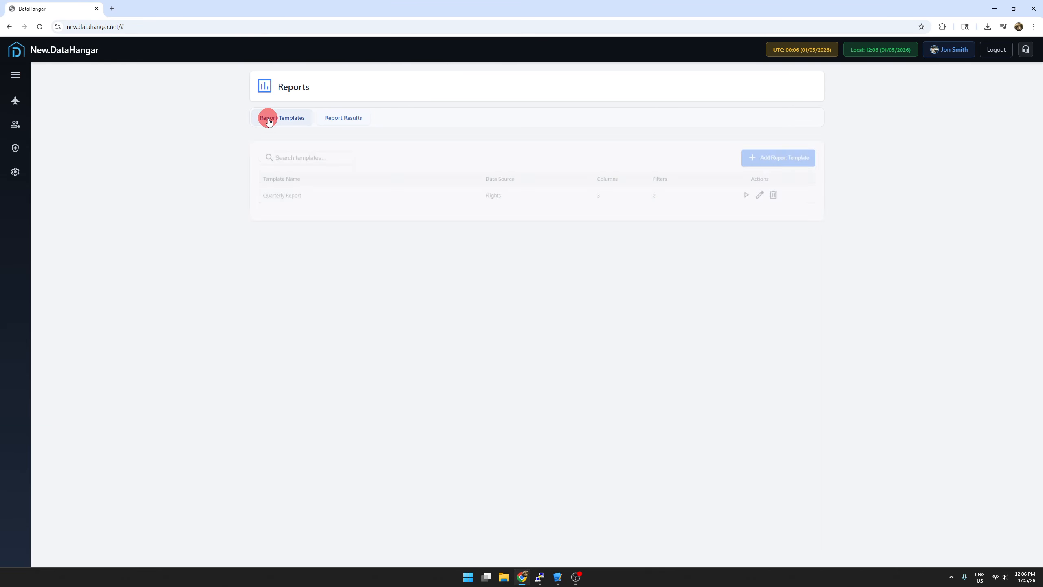
pyautogui.click(531, 192)
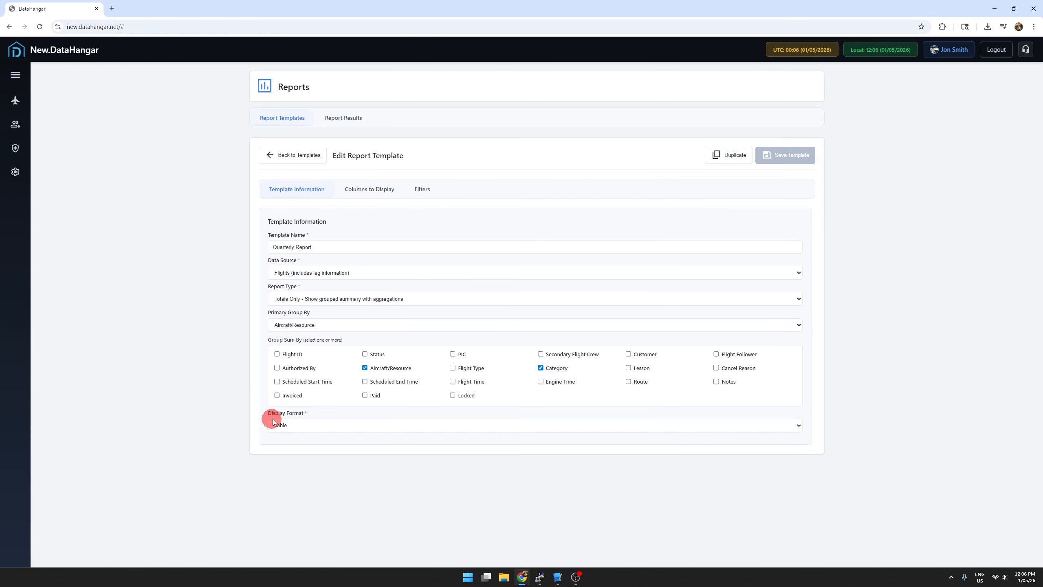
pyautogui.click(289, 426)
pyautogui.click(281, 447)
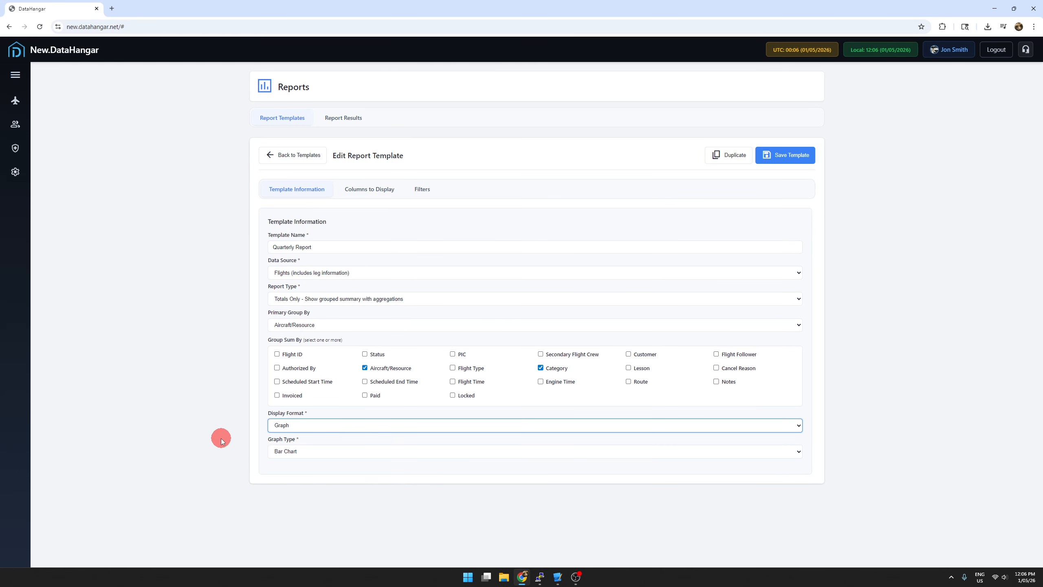
pyautogui.click(309, 452)
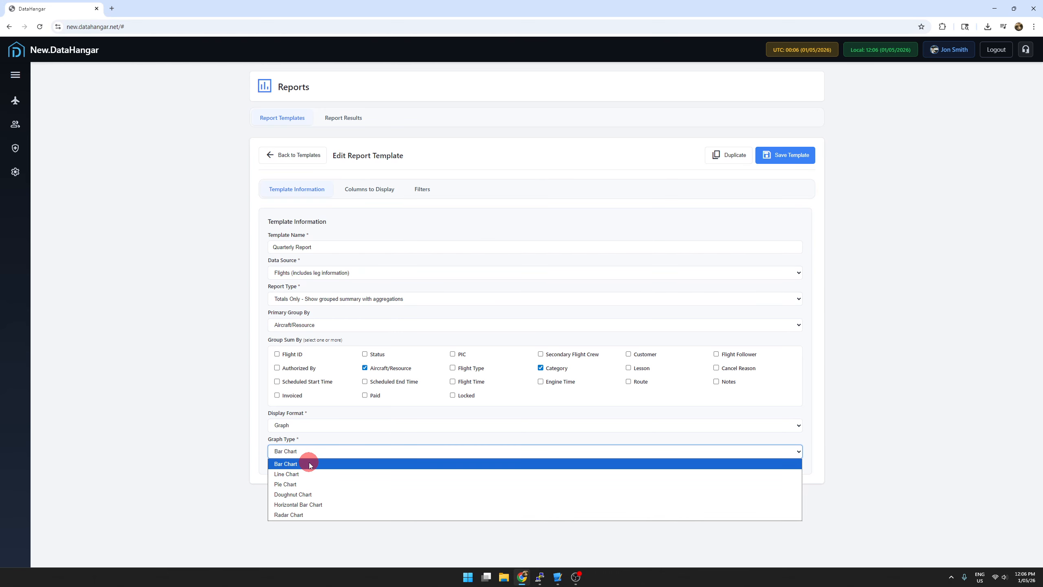
pyautogui.click(309, 463)
pyautogui.click(784, 156)
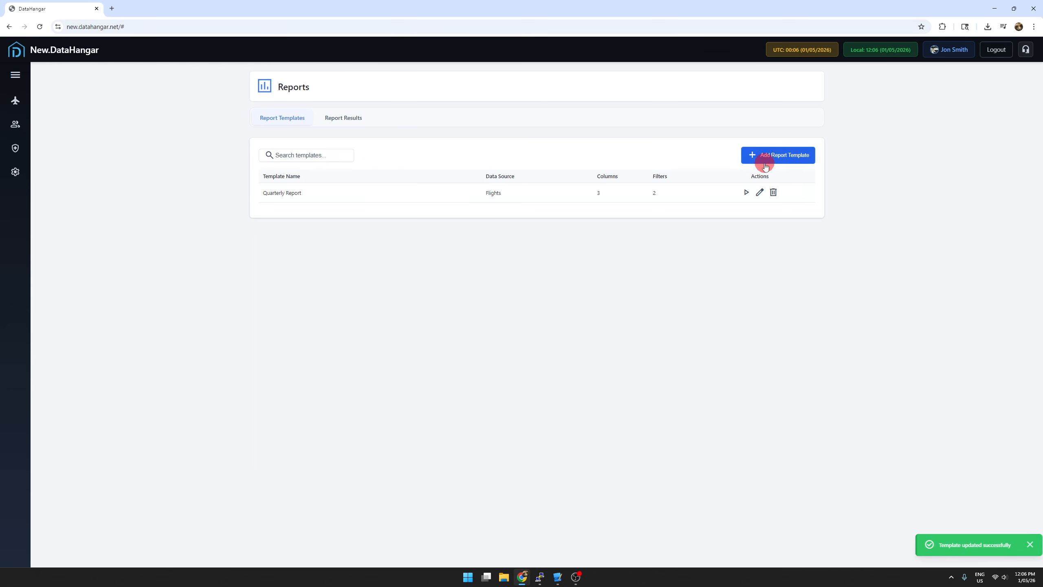
# Step: Run the Quarterly Report template as a bar graph and open the new graph result
pyautogui.click(746, 193)
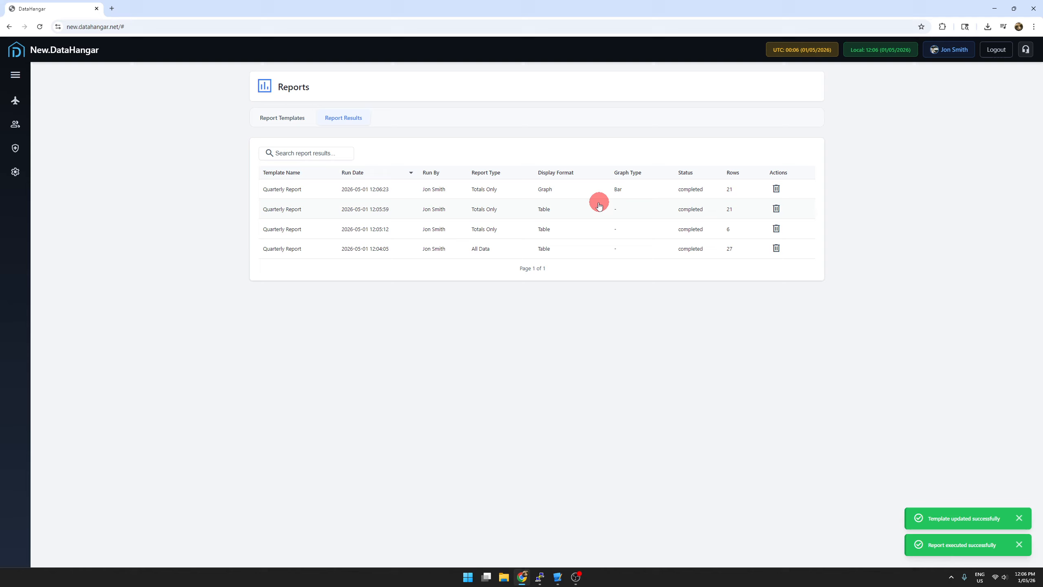
pyautogui.click(568, 192)
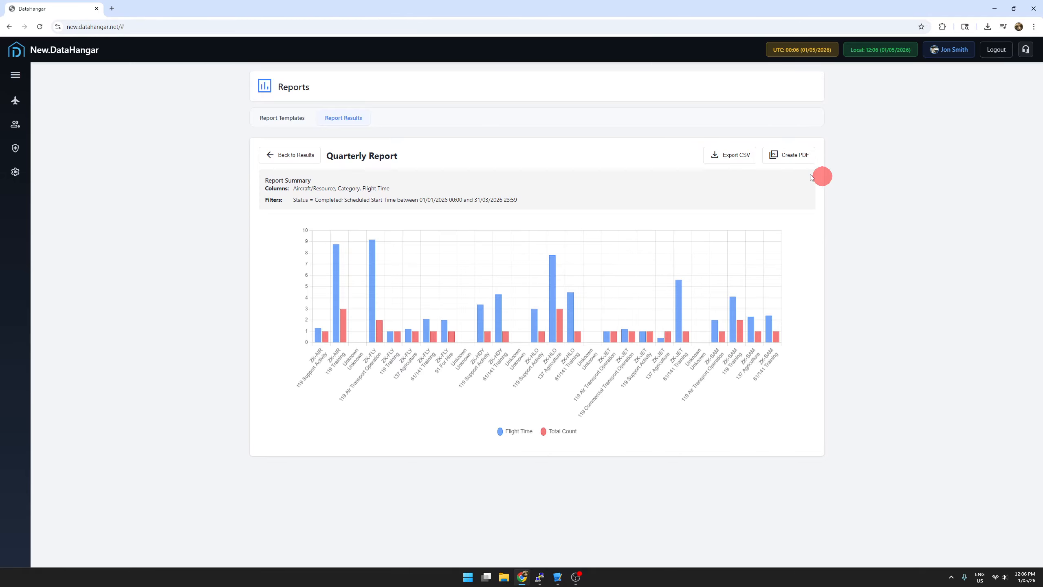
# Step: Export the graph result as CSV, open quarterly_report_report.csv in Excel, and widen the Aircraft/Resource and Category columns
pyautogui.click(729, 155)
pyautogui.click(900, 47)
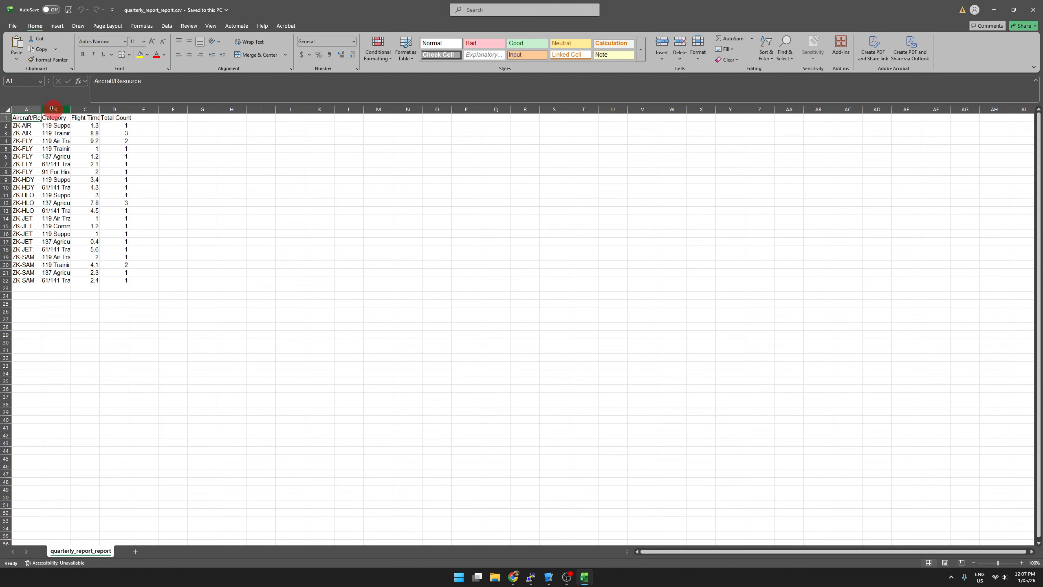
pyautogui.moveTo(41, 109); pyautogui.dragTo(162, 128)
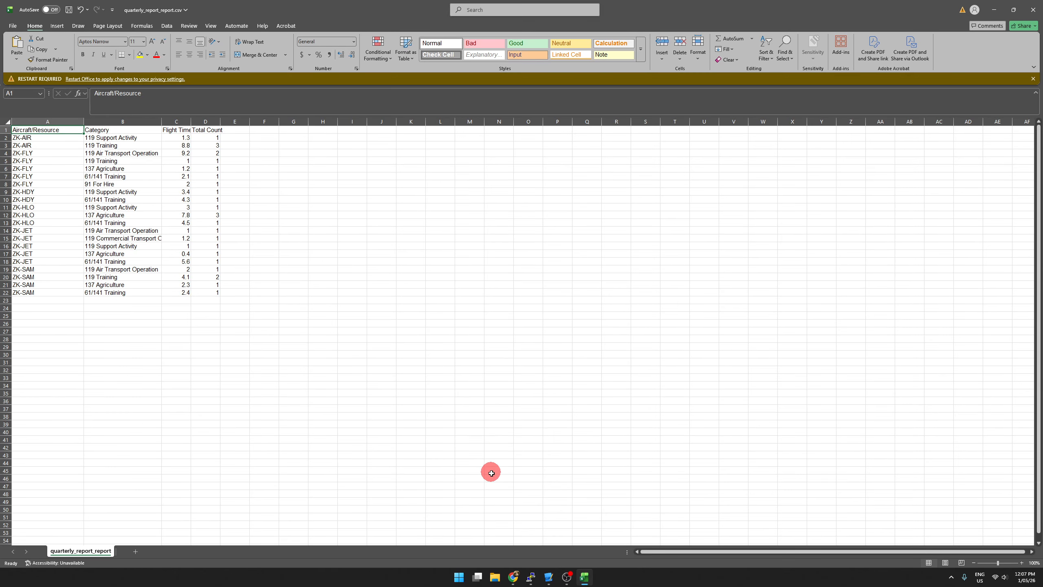
# Step: Switch back to DataHangar in Chrome, create a PDF of the report result, and view quarterly_report_report.pdf before returning to the report
pyautogui.click(514, 577)
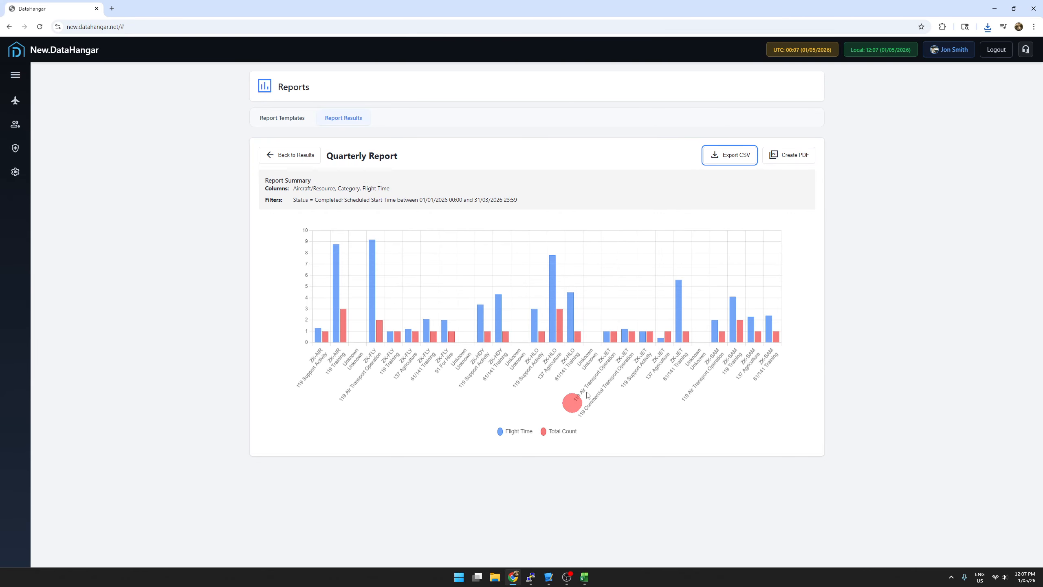
pyautogui.click(793, 158)
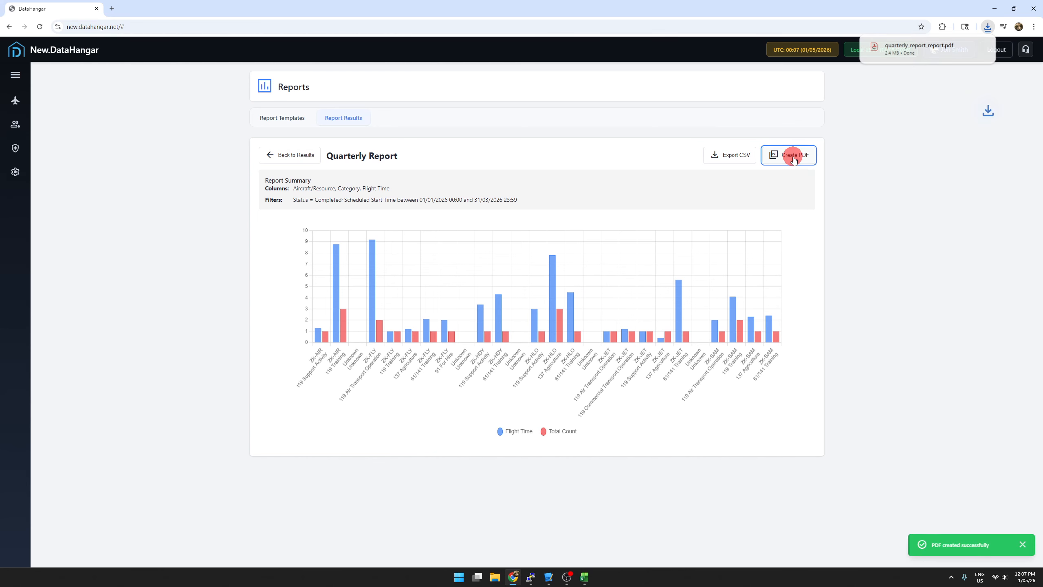
pyautogui.click(912, 49)
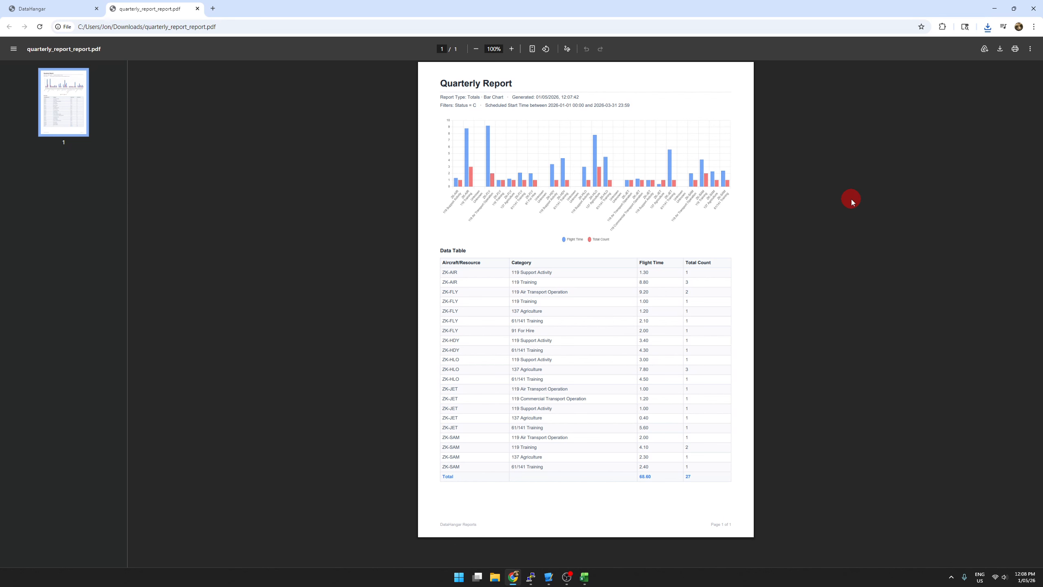
pyautogui.click(76, 13)
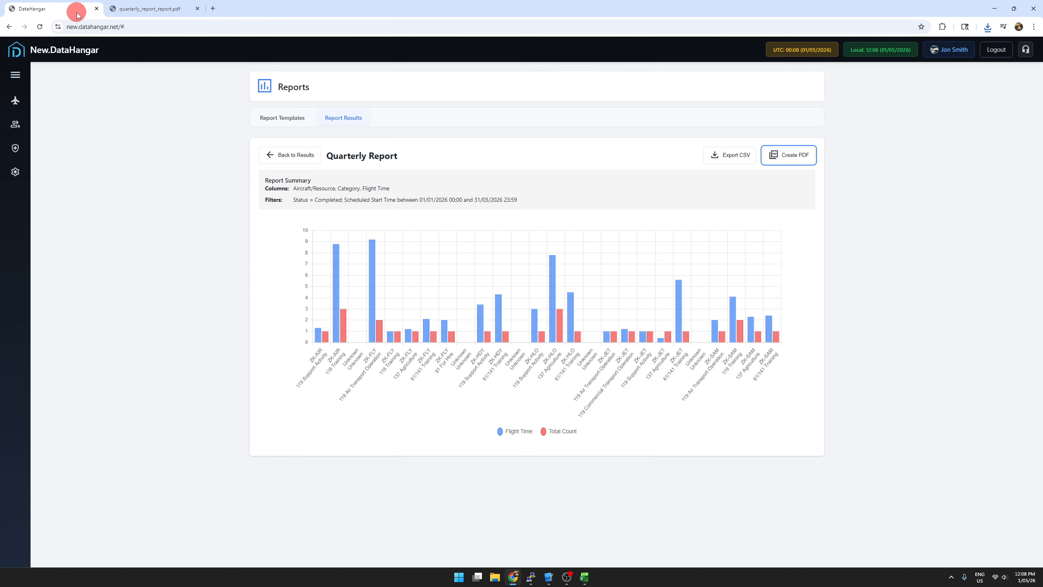